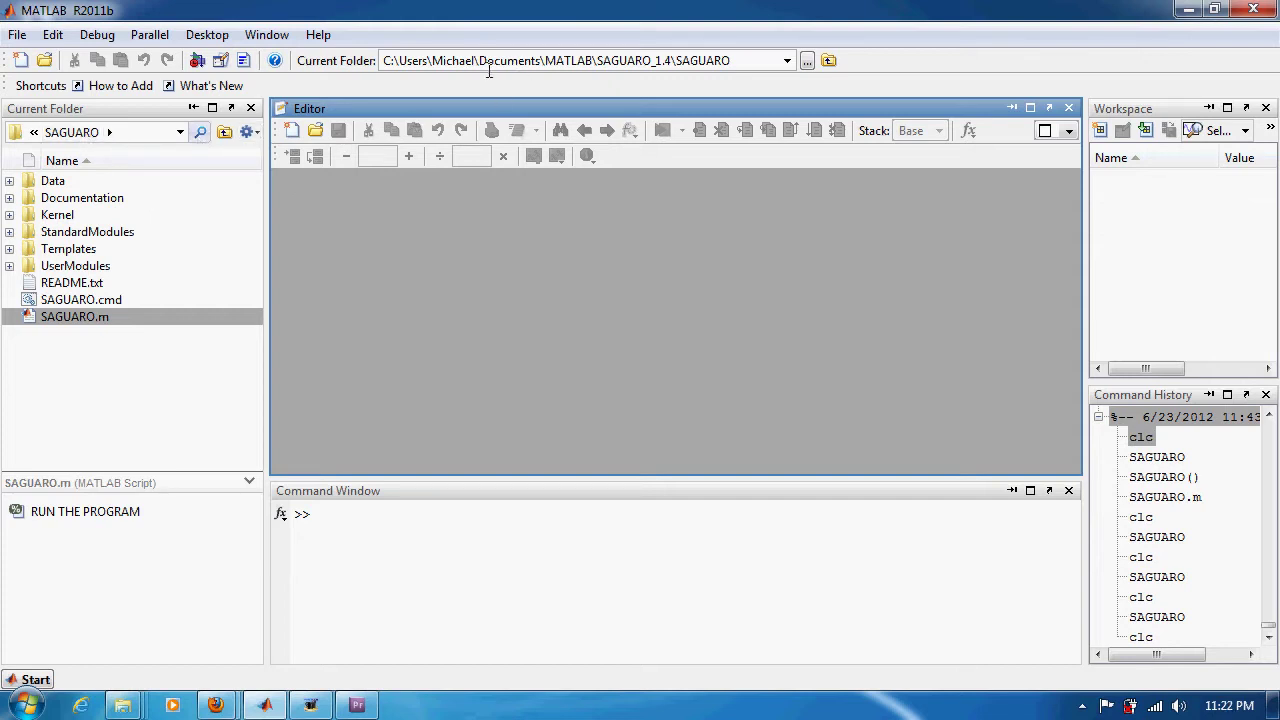
Inspect the current folder path, pointing out the SAGUARO_1.4 folder
{"action": "left_click", "coordinate": [450, 62]}
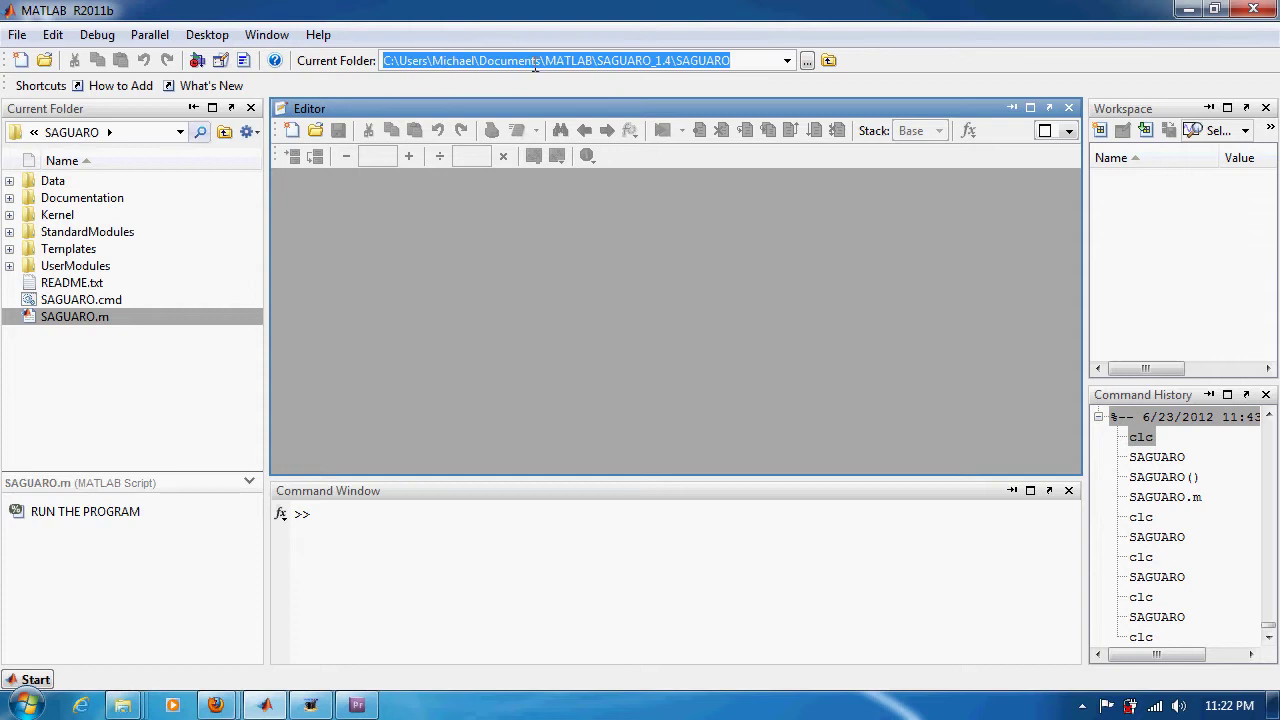
{"action": "left_click", "coordinate": [565, 62]}
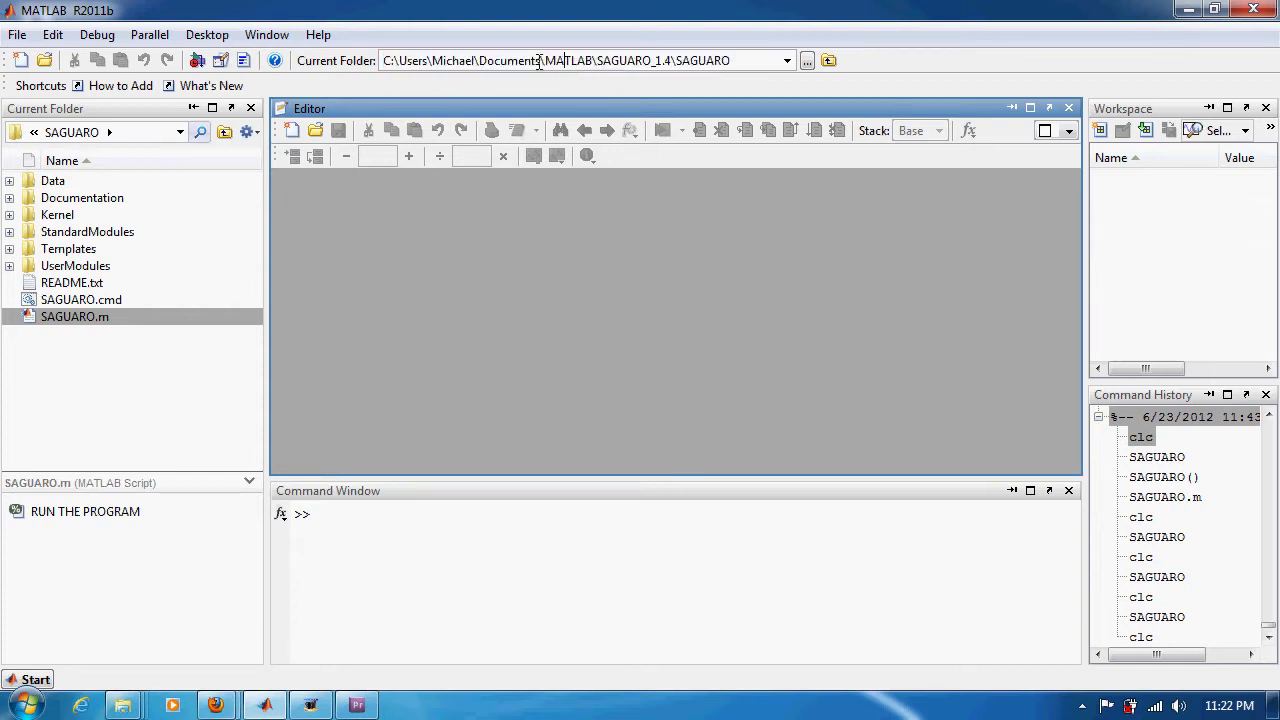
{"action": "left_click", "coordinate": [597, 60]}
Open SAGUARO.m in the Editor and run it with F5
{"action": "left_click", "coordinate": [108, 318]}
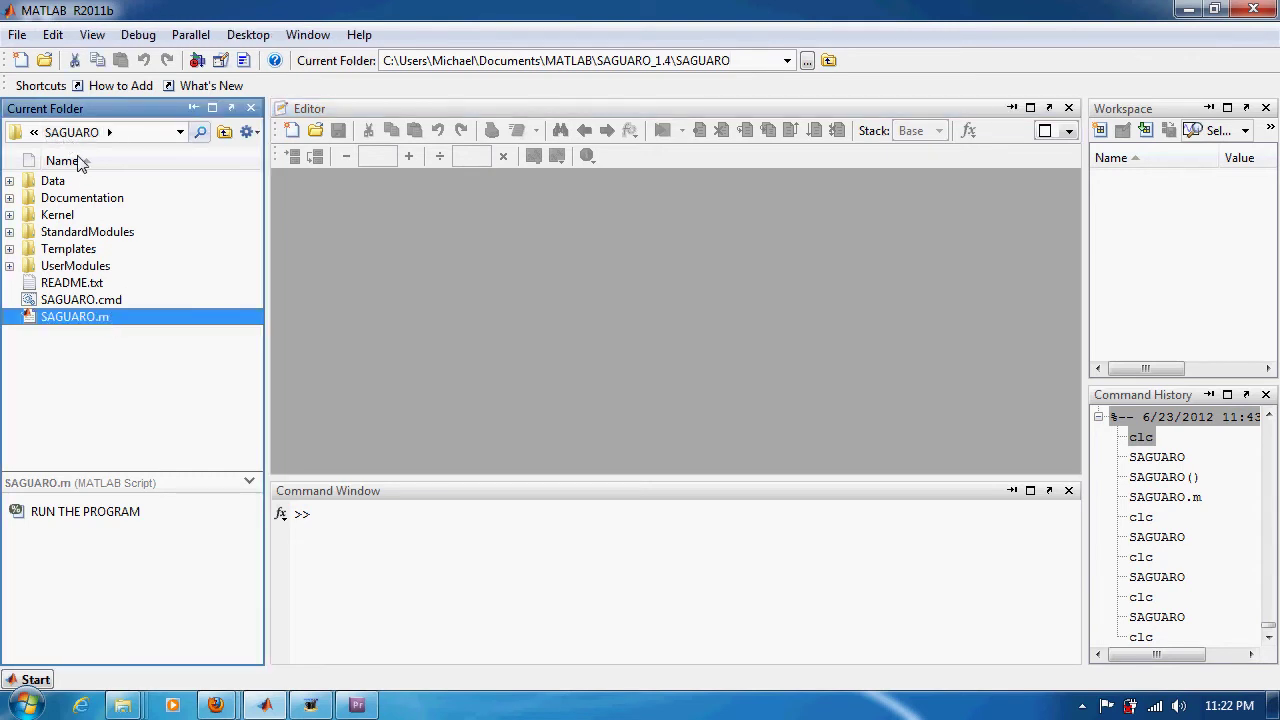
{"action": "double_click", "coordinate": [97, 323]}
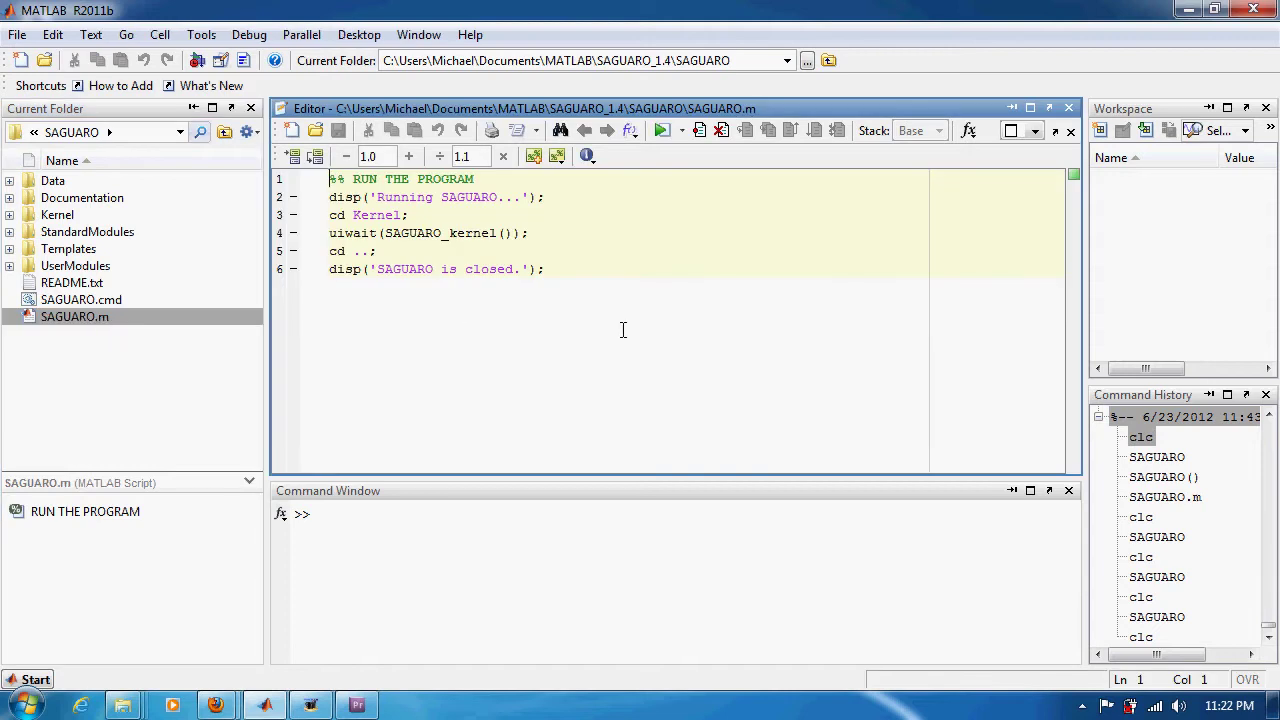
{"action": "key", "text": "F5"}
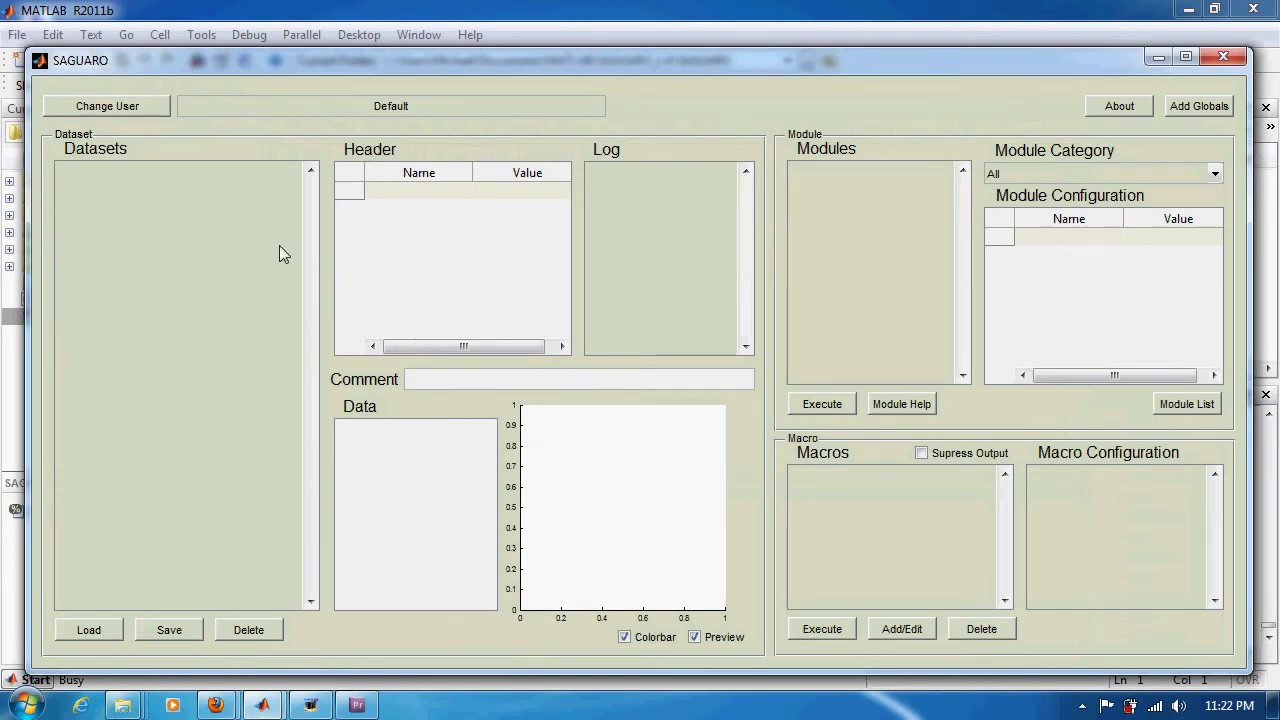
Delete the existing user Mike from the SAGUARO user list
{"action": "left_click", "coordinate": [127, 111]}
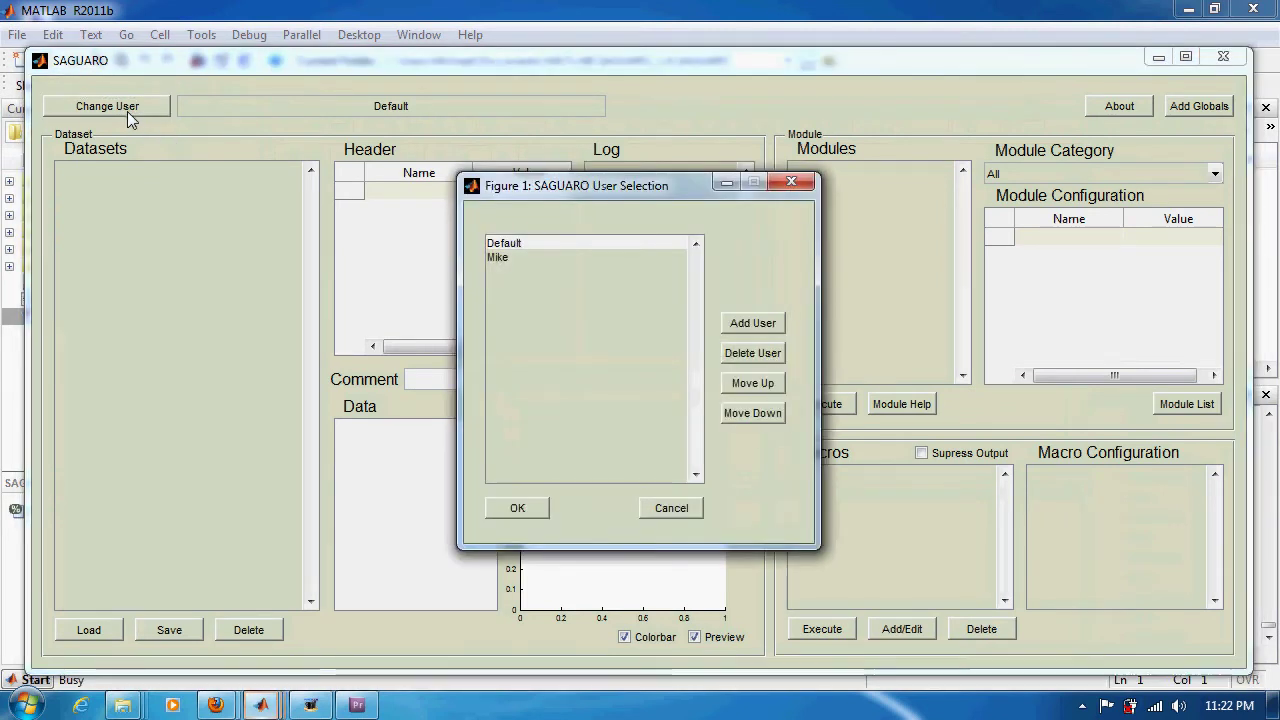
{"action": "left_click", "coordinate": [569, 257]}
{"action": "left_click", "coordinate": [752, 353]}
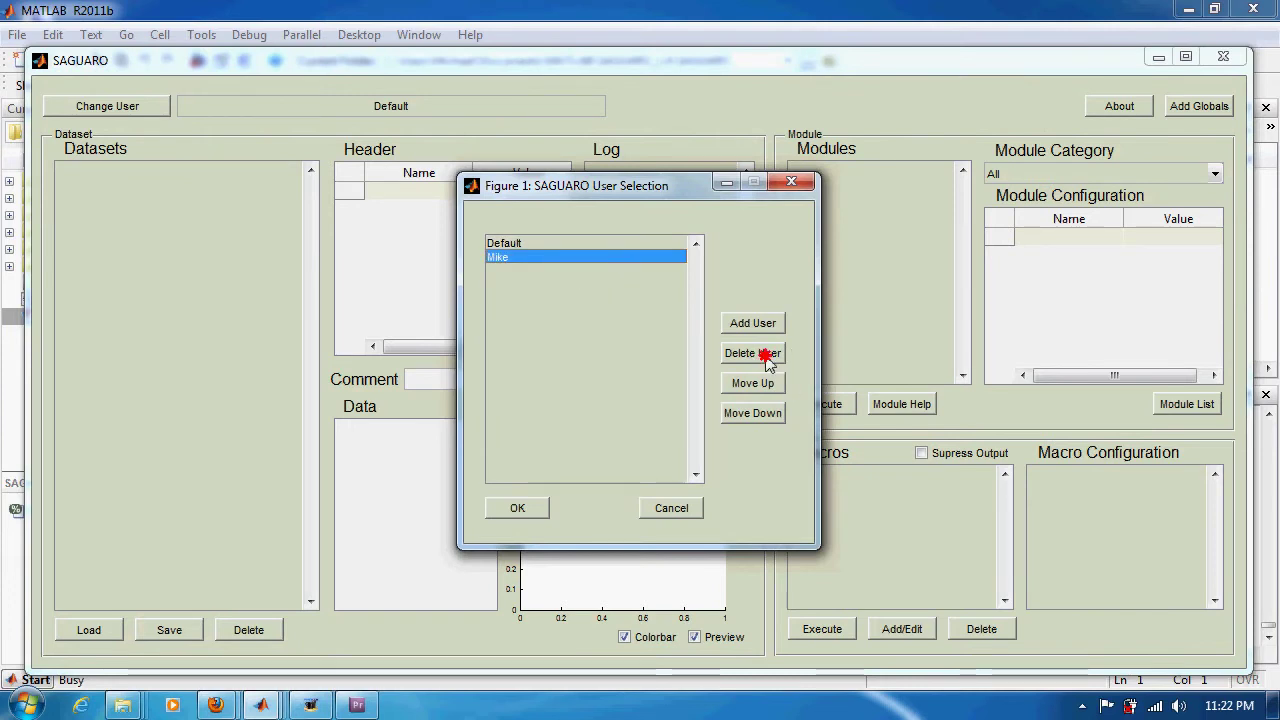
Add a new user named Mike and make Mike the current user
{"action": "left_click", "coordinate": [527, 243]}
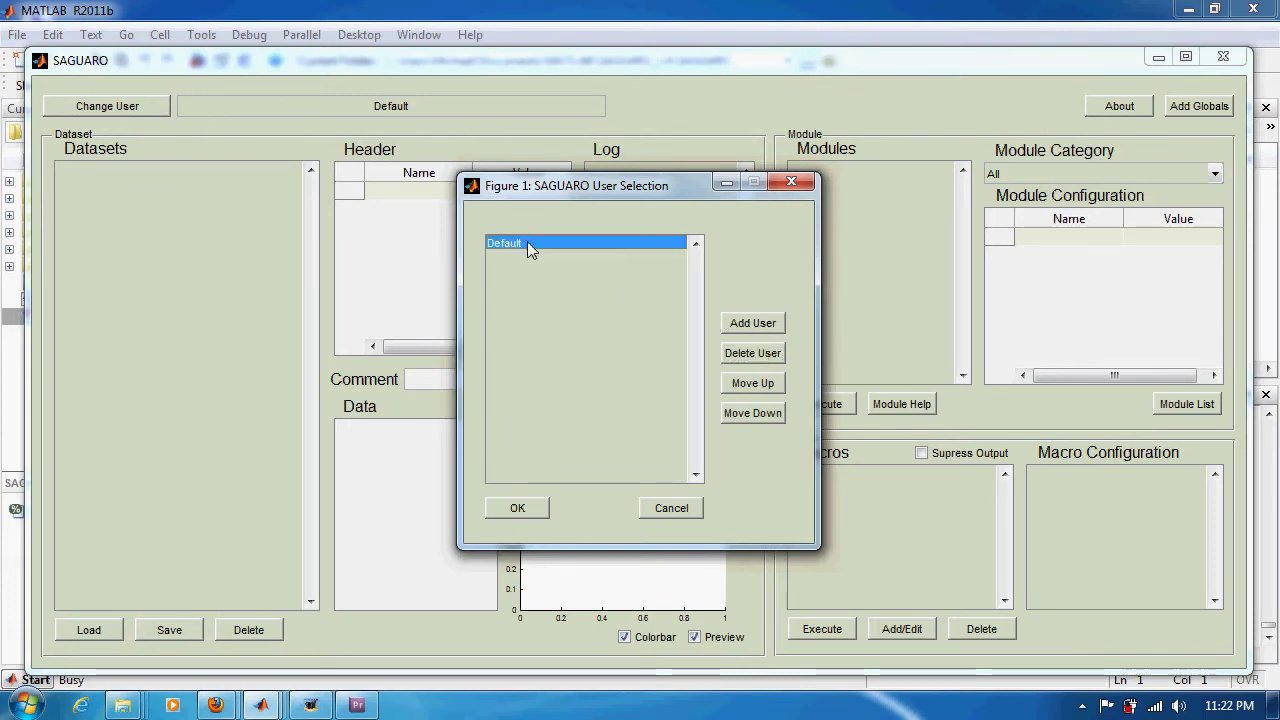
{"action": "left_click", "coordinate": [763, 327]}
{"action": "type", "text": "M"}
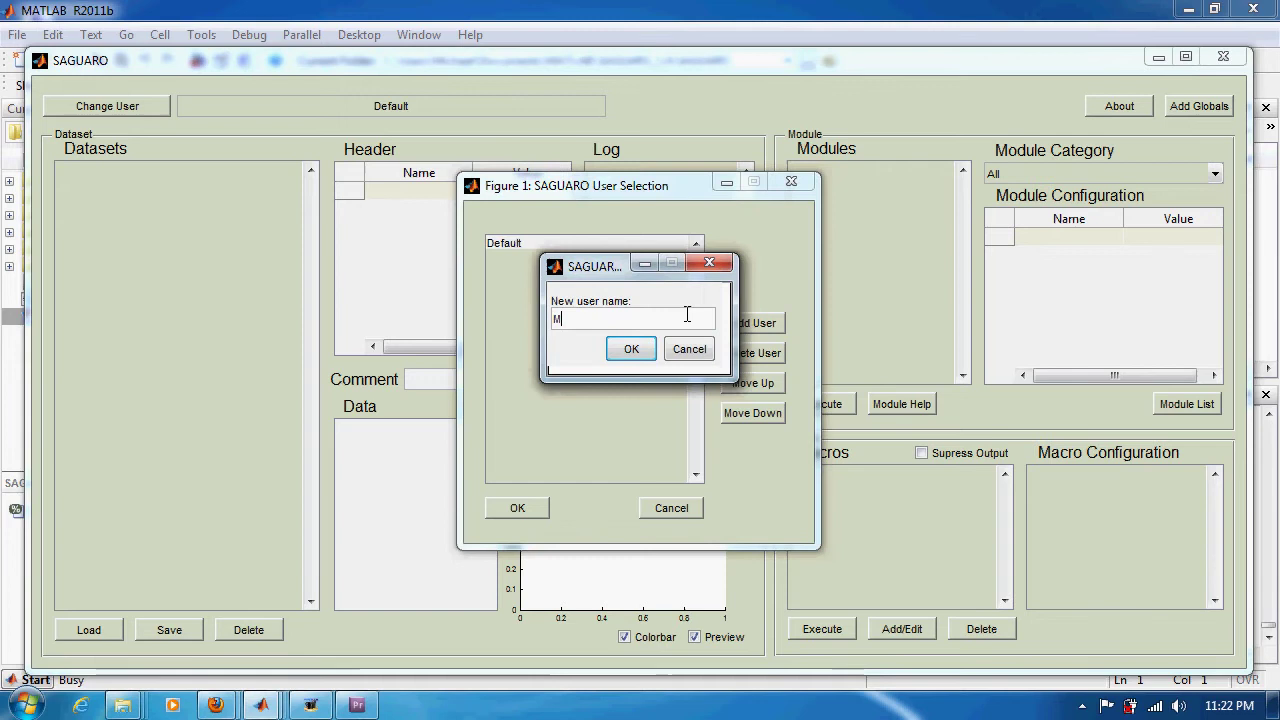
{"action": "type", "text": "ike"}
{"action": "left_click", "coordinate": [631, 349]}
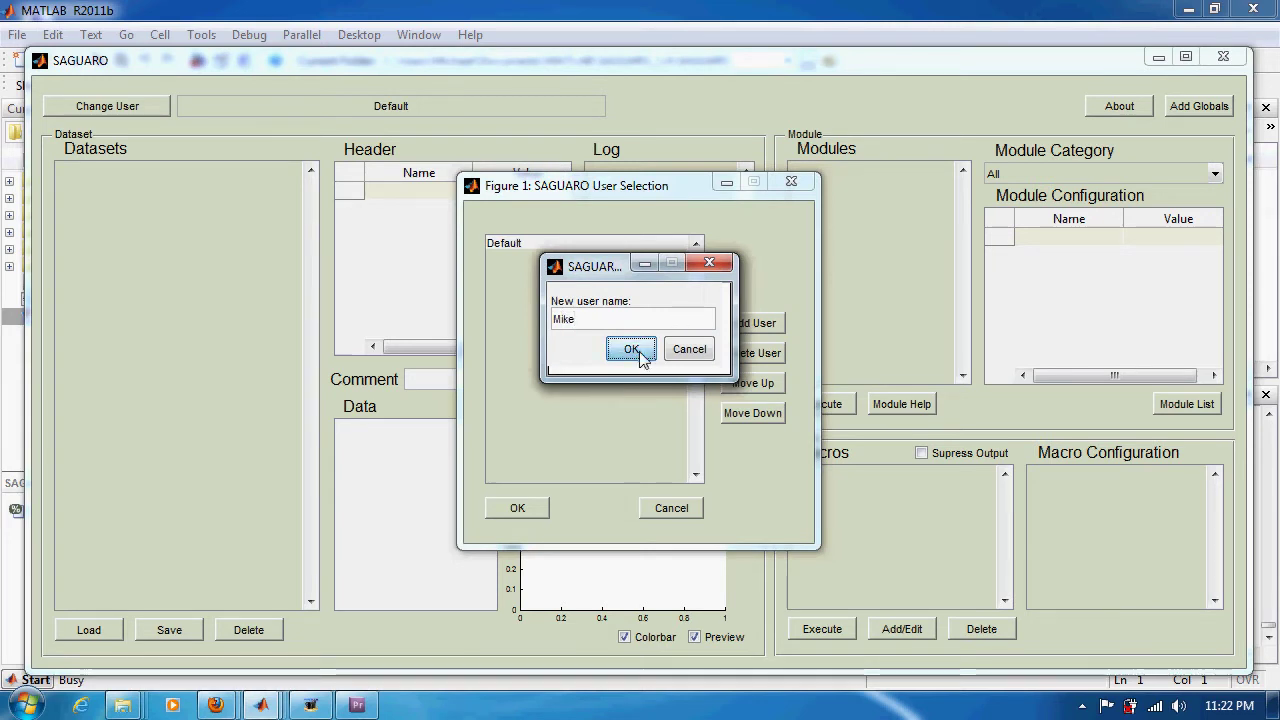
{"action": "left_click", "coordinate": [519, 510]}
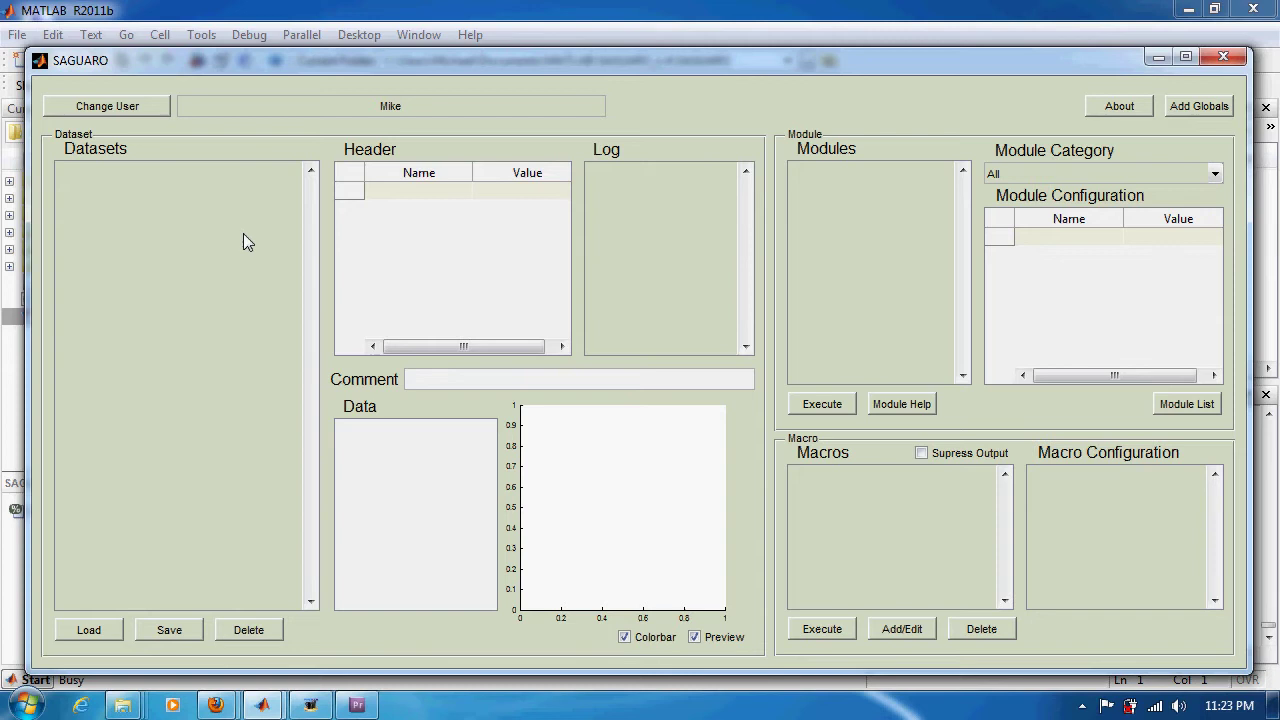
Load AnnularSurfaceMap.txt as the general dataset Mx00_AnnularSurfaceMap_general, accepting the non-SAGUARO warning
{"action": "left_click", "coordinate": [108, 640]}
{"action": "left_click", "coordinate": [98, 641]}
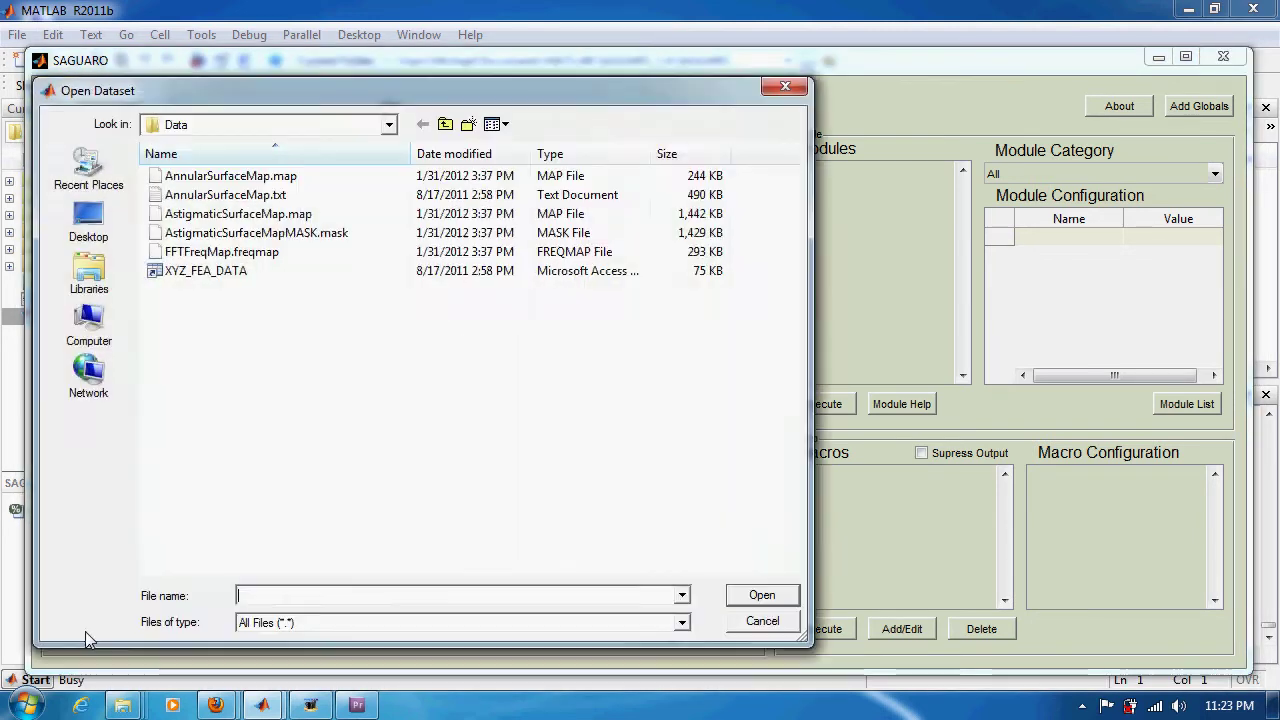
{"action": "left_click", "coordinate": [280, 194]}
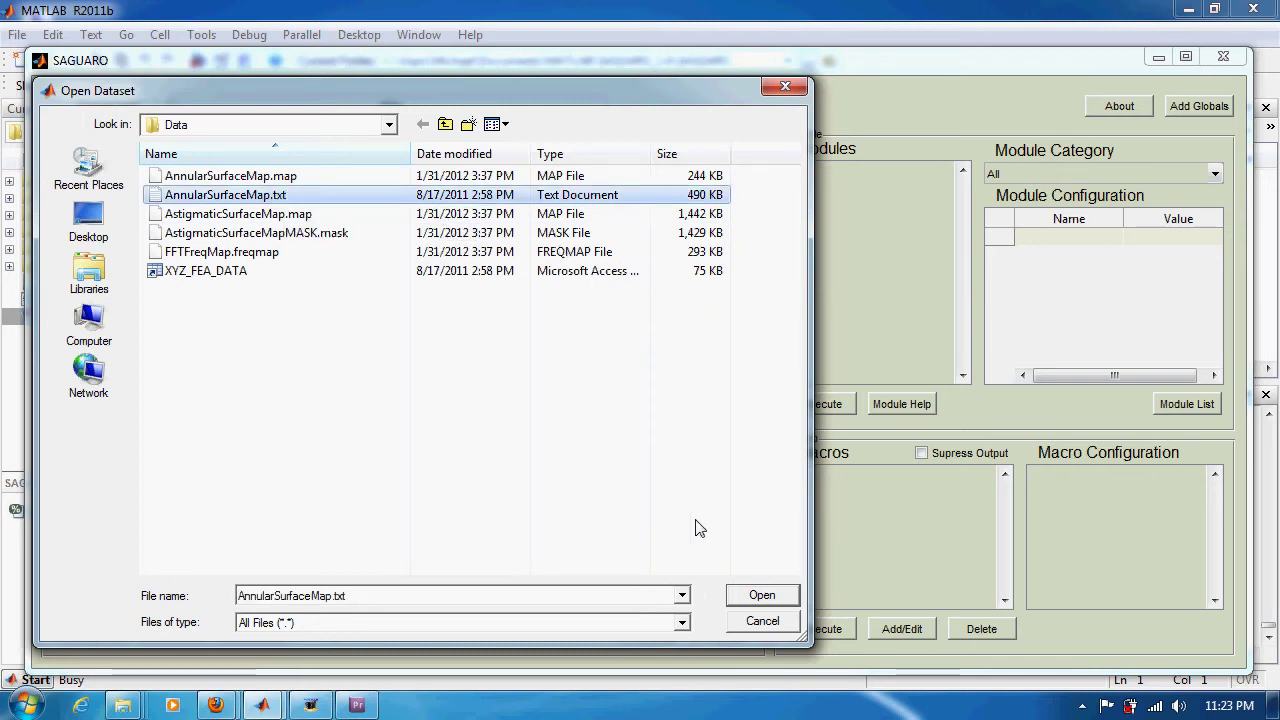
{"action": "left_click", "coordinate": [763, 595]}
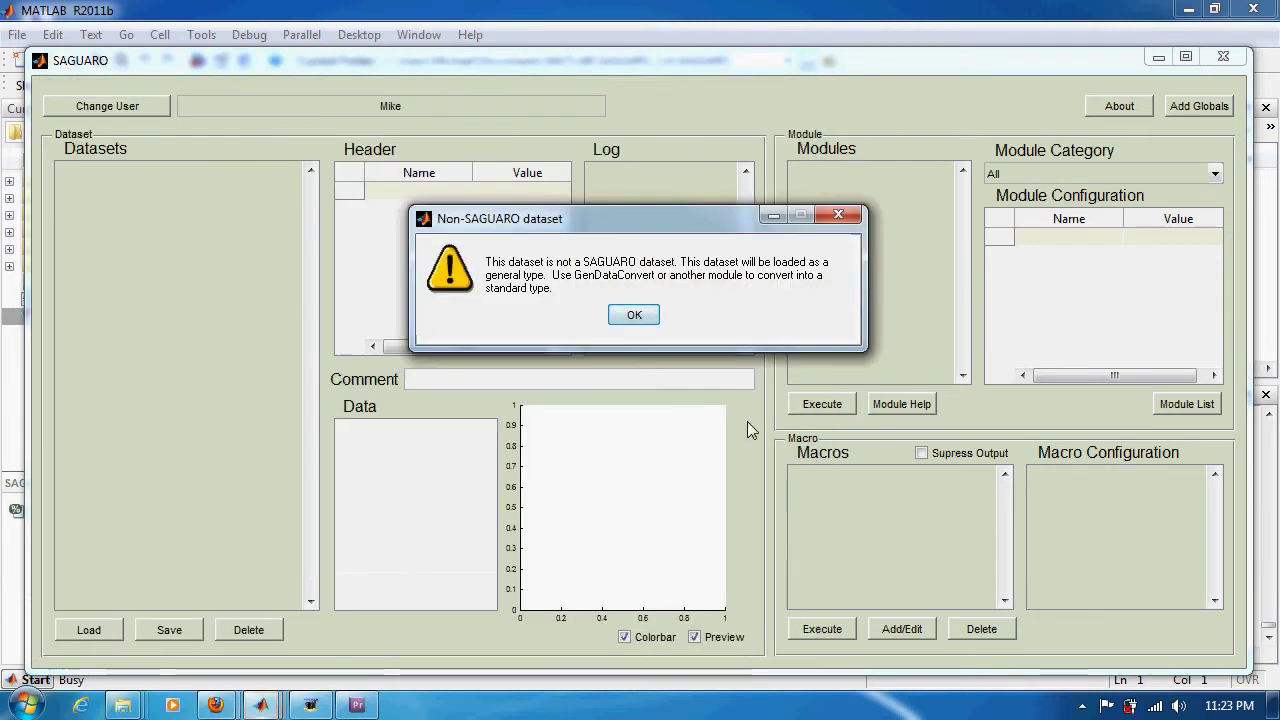
{"action": "left_click", "coordinate": [635, 317]}
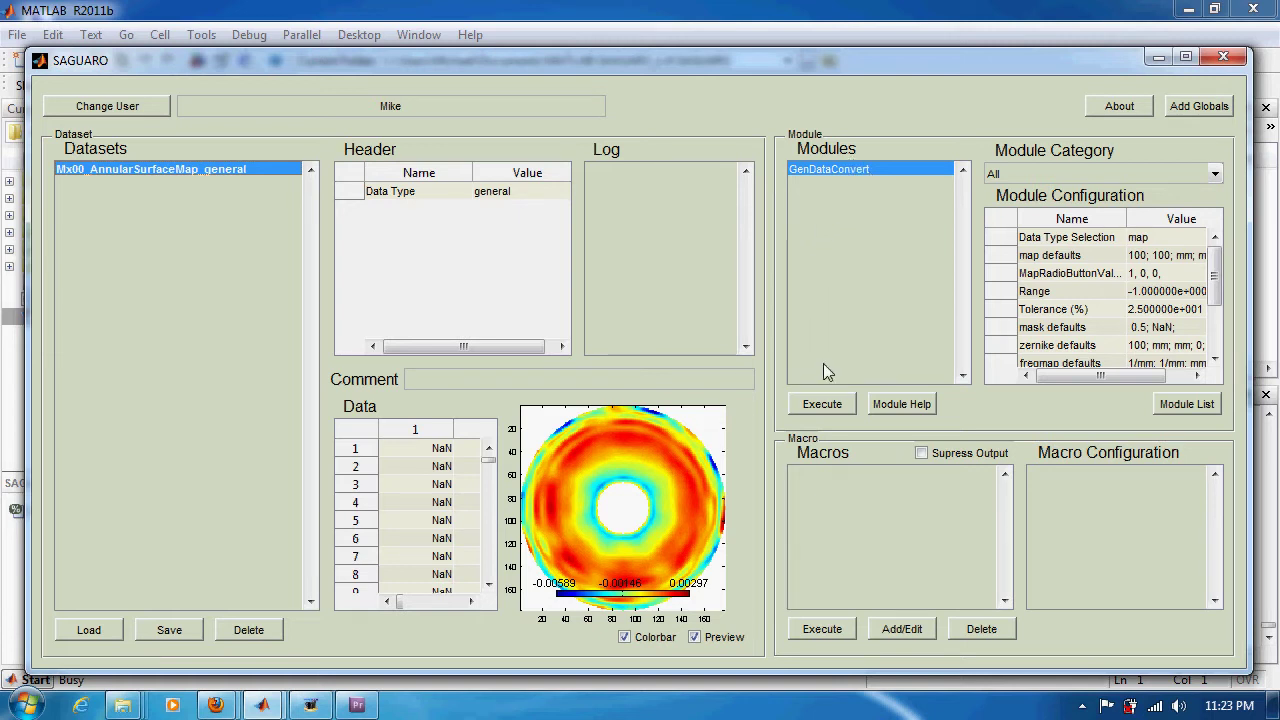
Run GenDataConvert to map type, 177×177 in mm, with no background replacement
{"action": "left_click", "coordinate": [821, 404]}
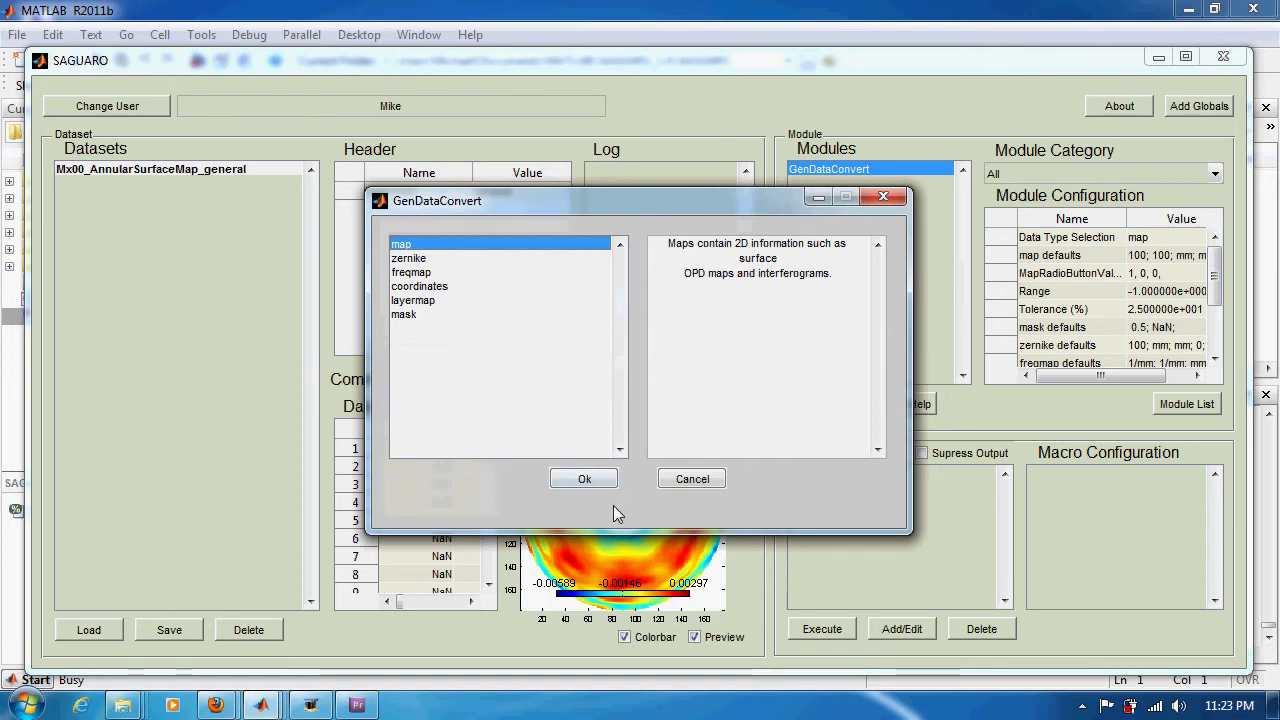
{"action": "left_click", "coordinate": [587, 485]}
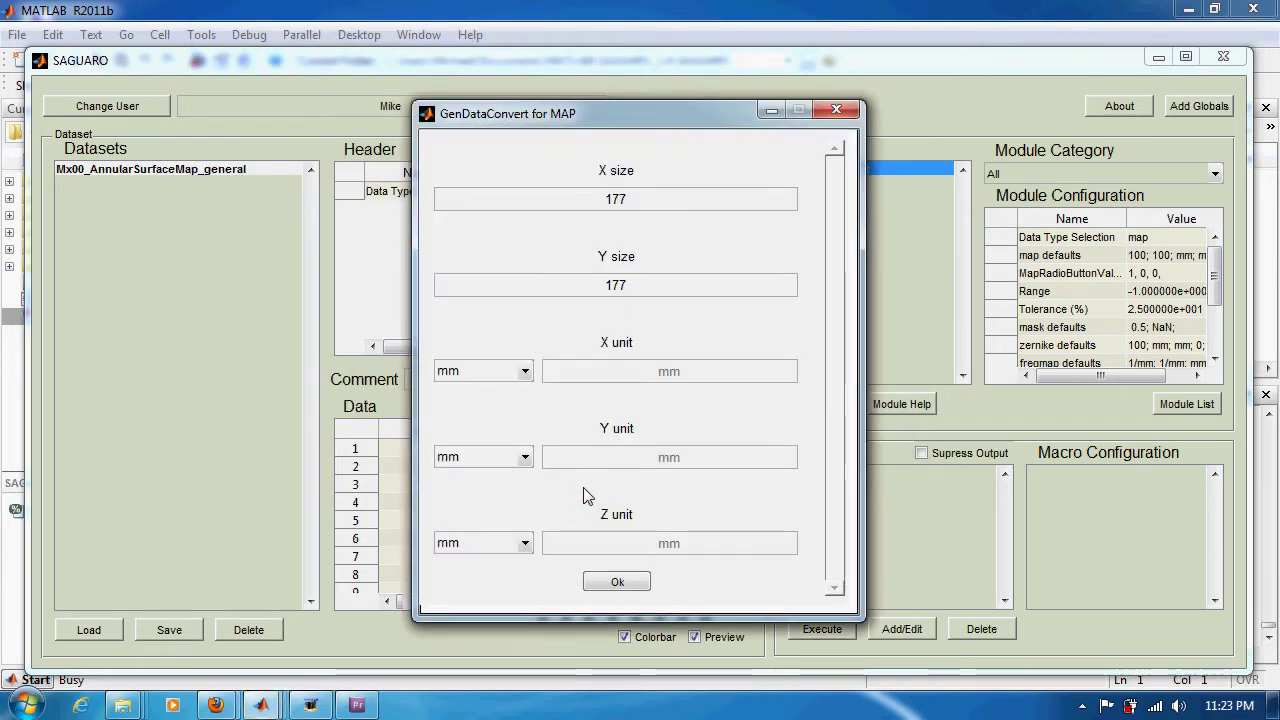
{"action": "left_click", "coordinate": [640, 583]}
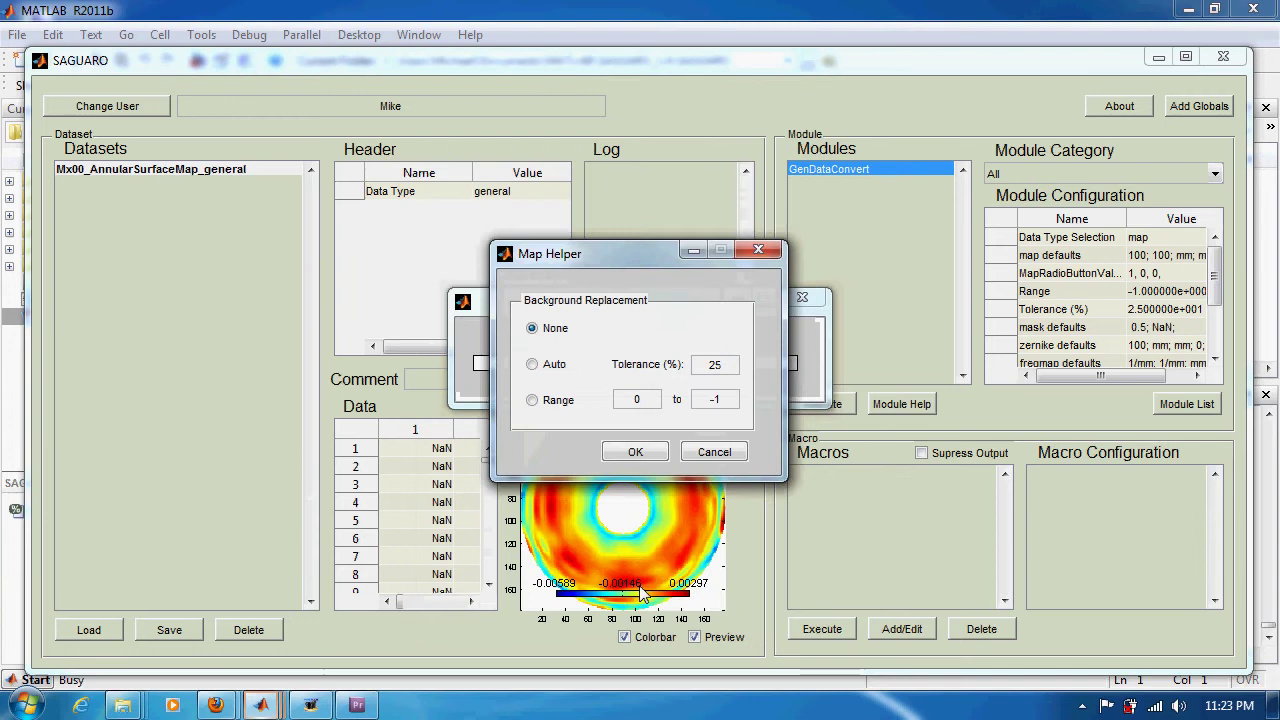
{"action": "left_click", "coordinate": [645, 451]}
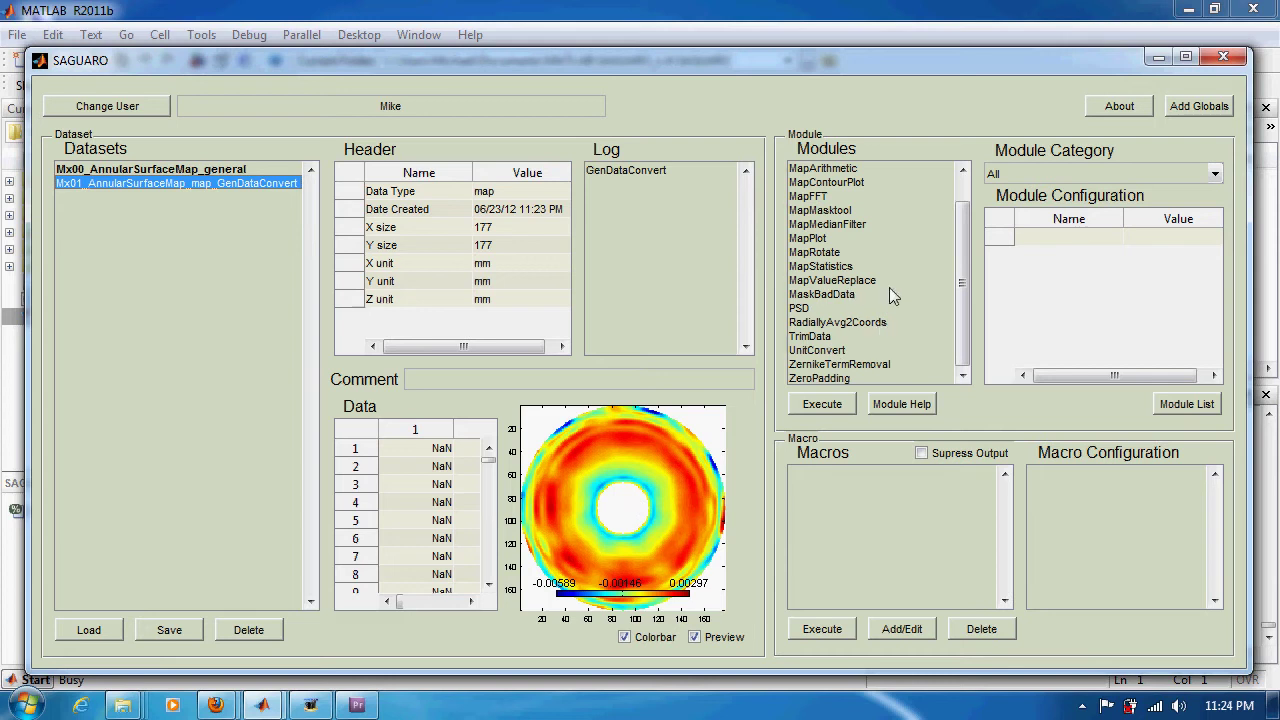
{"action": "left_click", "coordinate": [849, 265]}
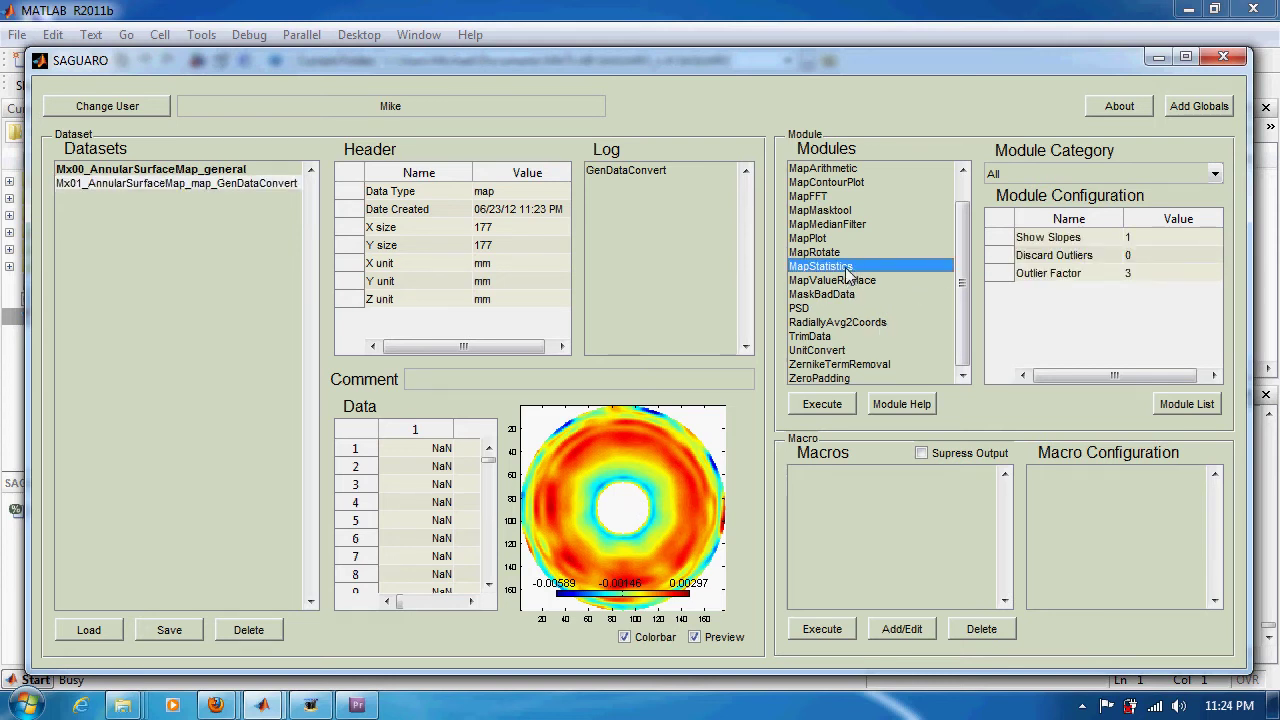
{"action": "left_click", "coordinate": [830, 408]}
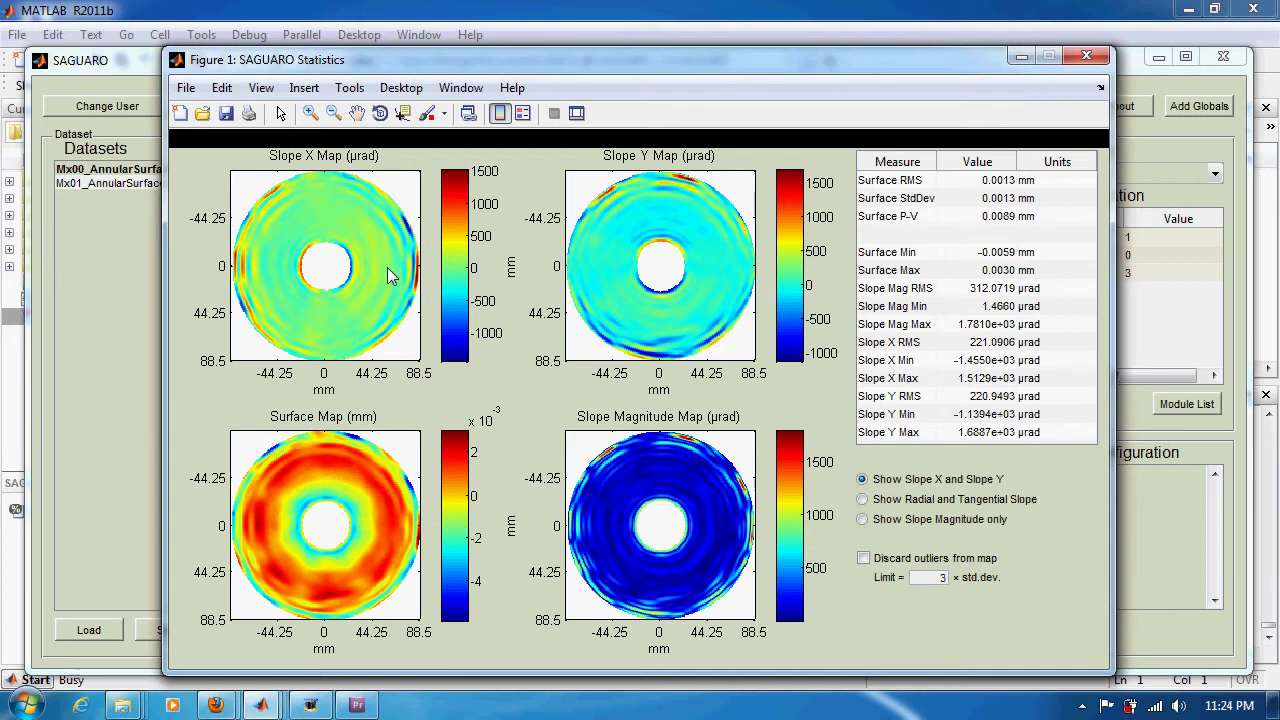
{"action": "left_click", "coordinate": [525, 57]}
{"action": "left_click_drag", "start_coordinate": [525, 57], "coordinate": [514, 61]}
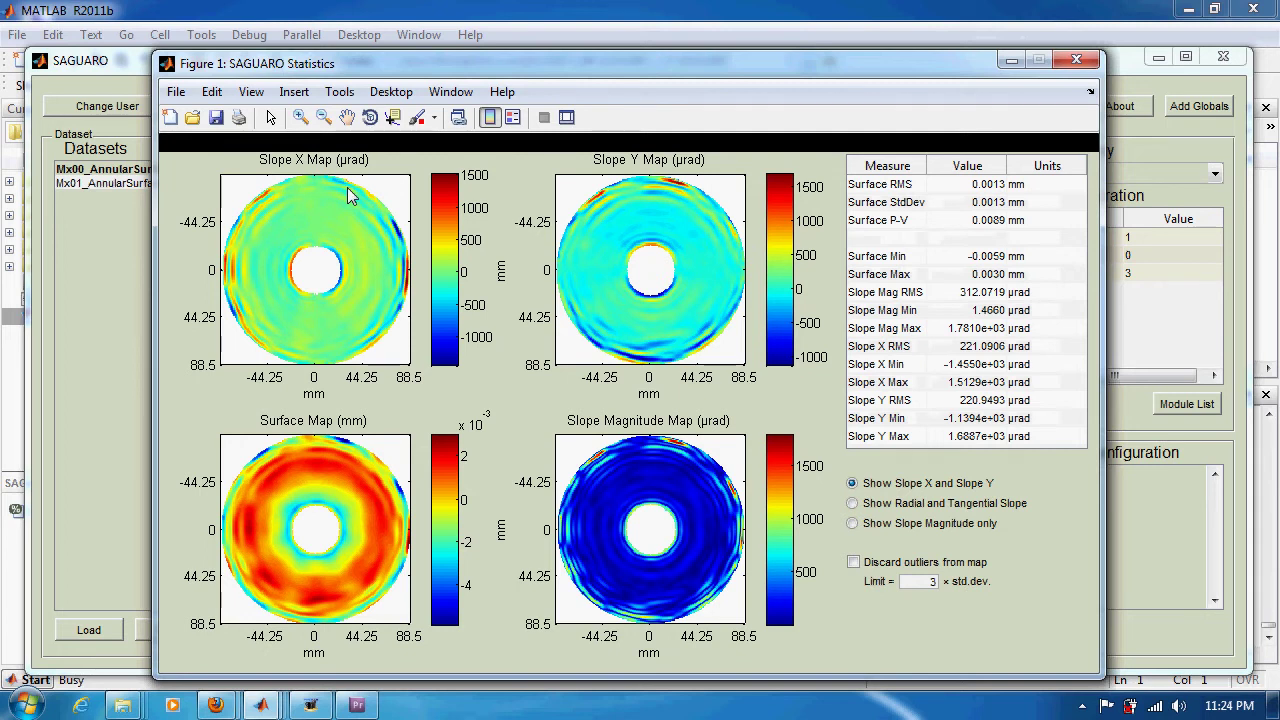
{"action": "left_click", "coordinate": [862, 182]}
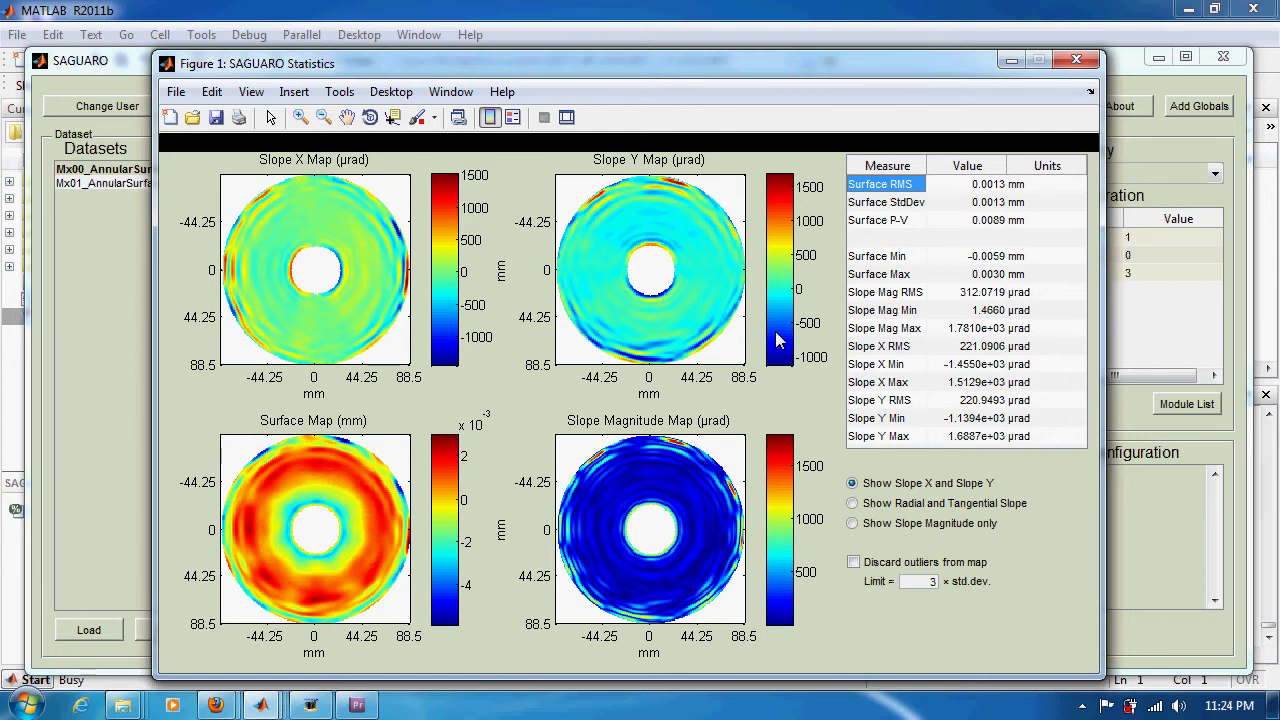
{"action": "left_click", "coordinate": [1087, 66]}
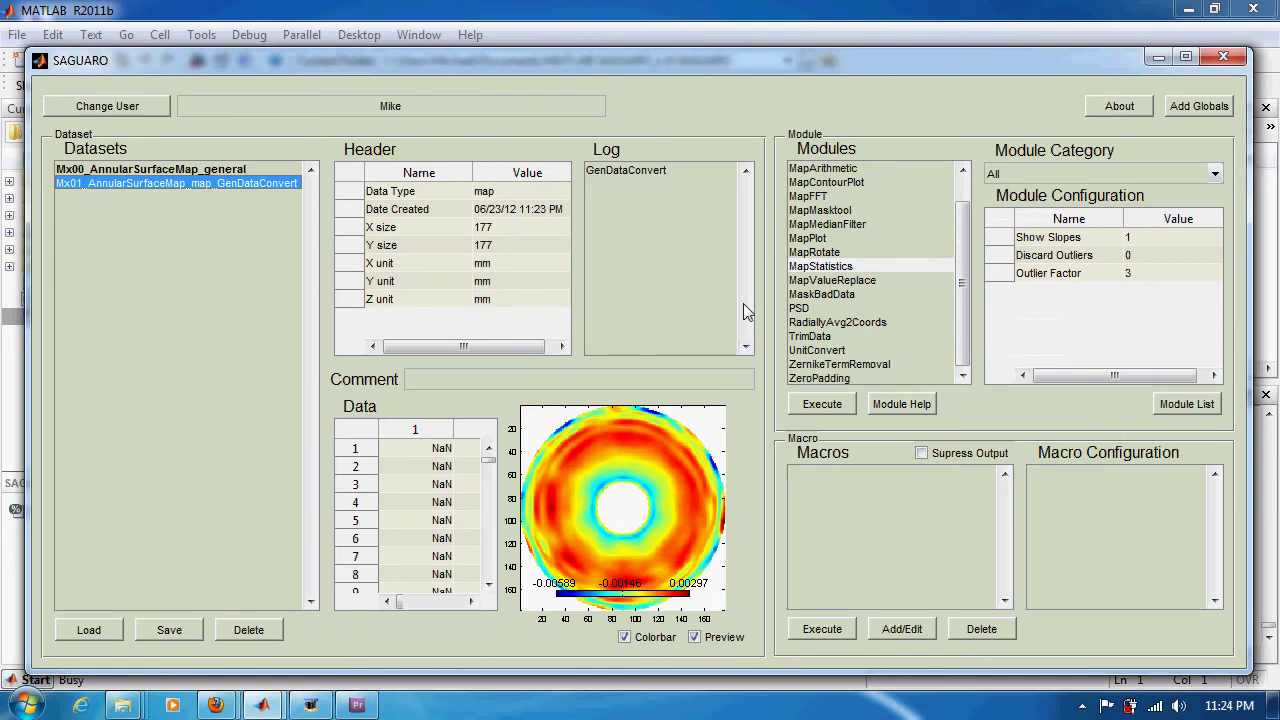
Bring the LOFT website in Firefox to the front and open the SAGUARO overview page
{"action": "left_click", "coordinate": [225, 706]}
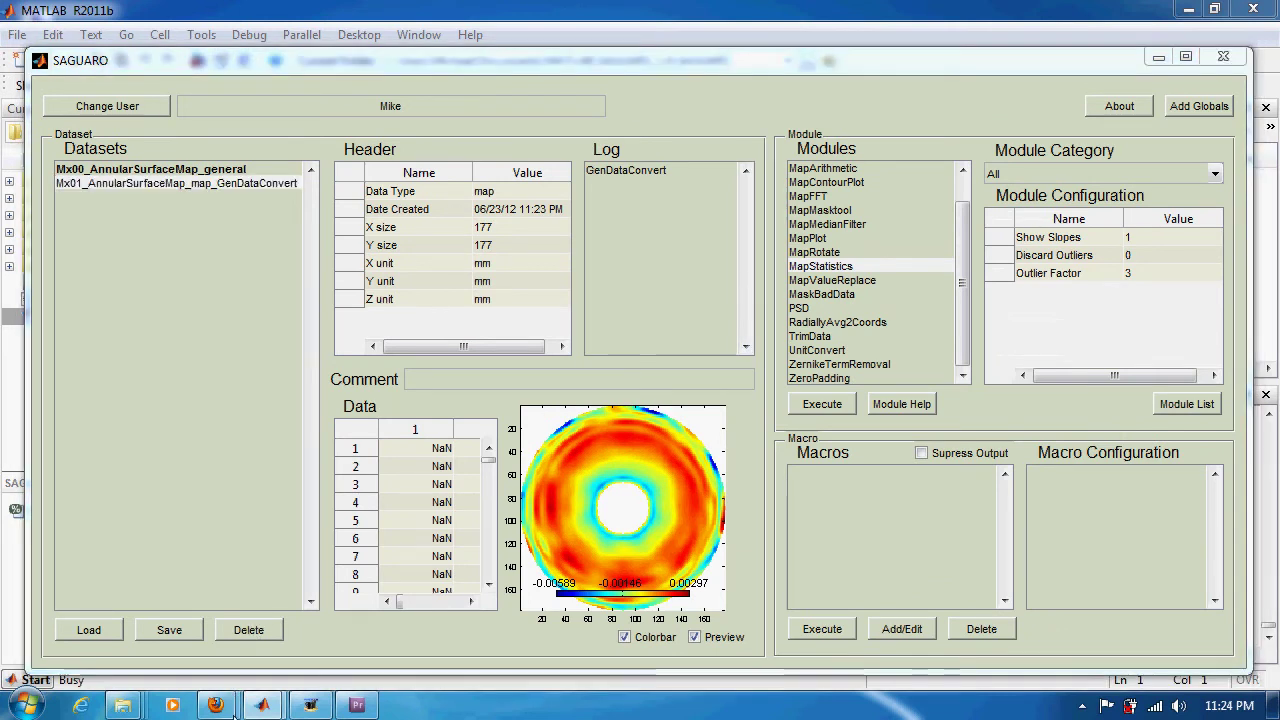
{"action": "left_click", "coordinate": [159, 609]}
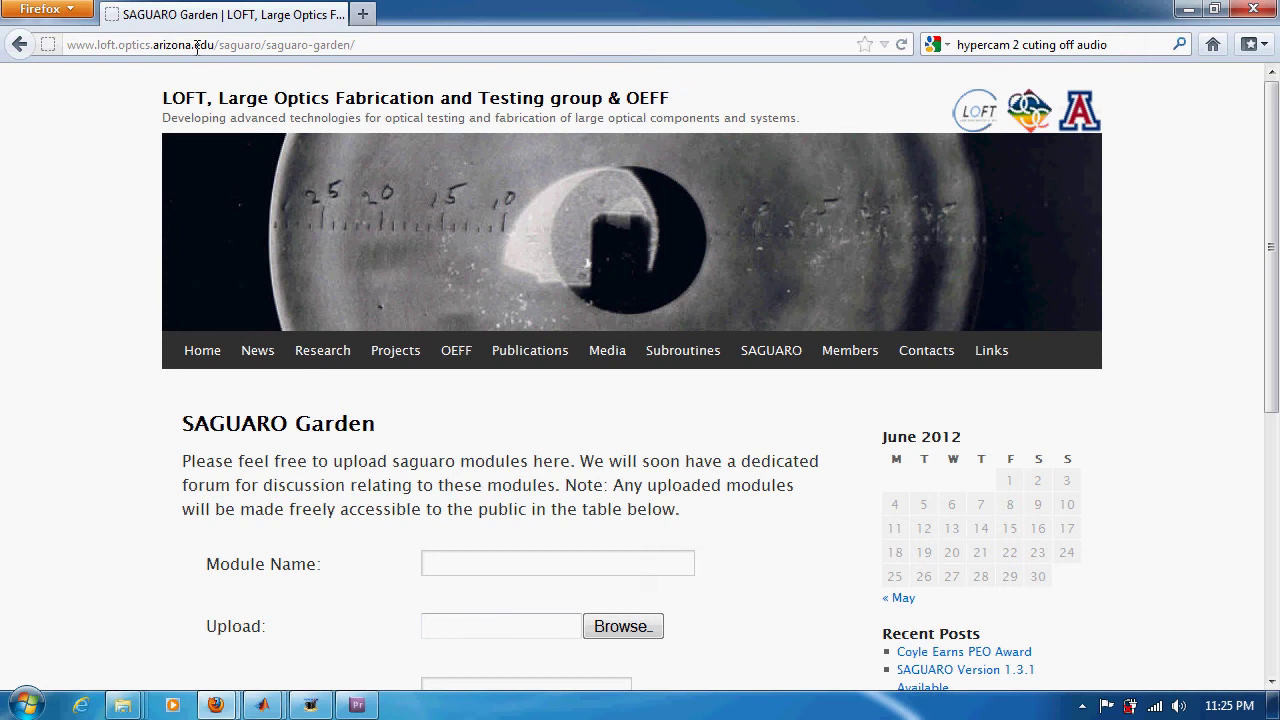
{"action": "left_click", "coordinate": [785, 355]}
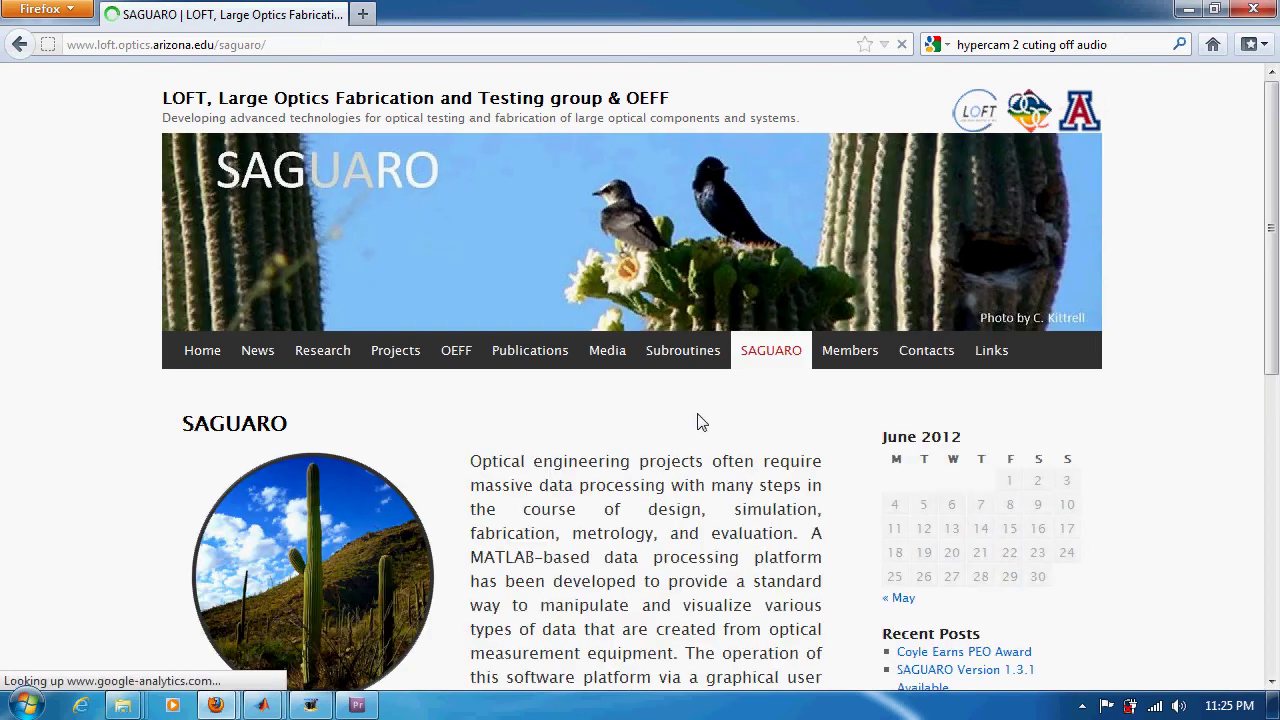
Scroll the SAGUARO page, start the SAGUARO_1.4.zip download, then cancel it
{"action": "scroll", "coordinate": [700, 423], "scroll_direction": "down", "scroll_amount": 8}
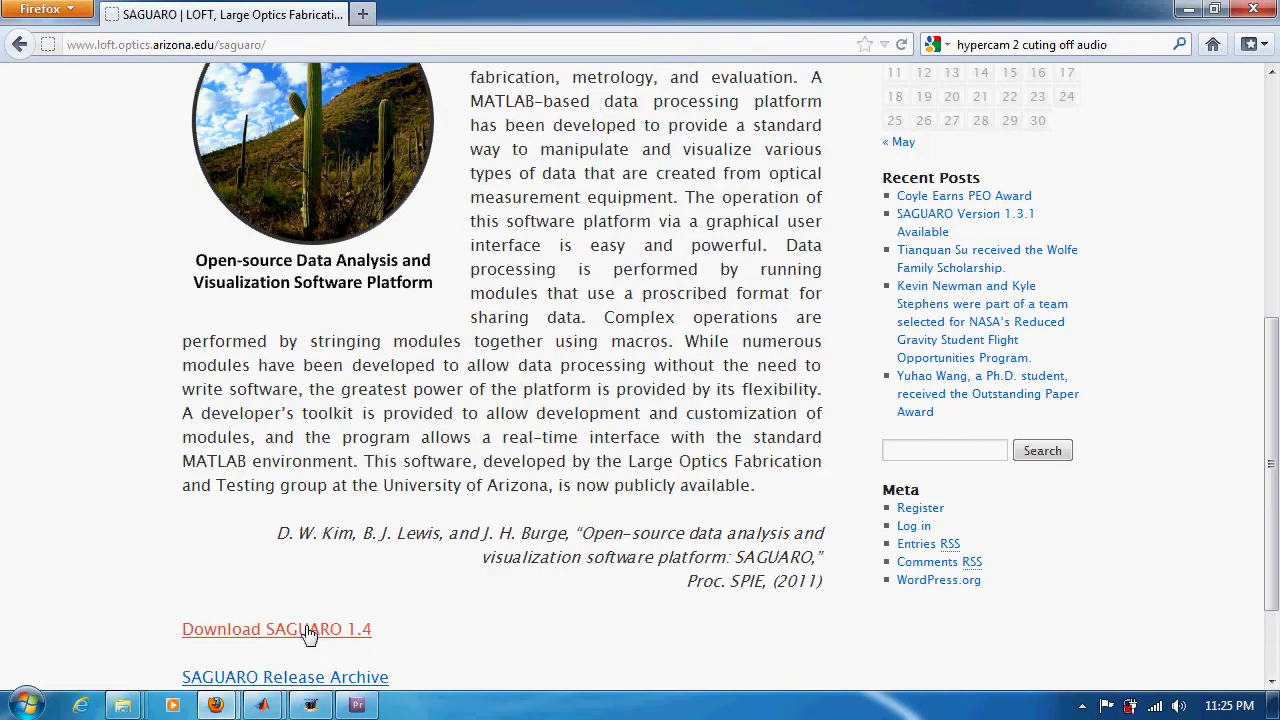
{"action": "scroll", "coordinate": [305, 635], "scroll_direction": "down", "scroll_amount": 2}
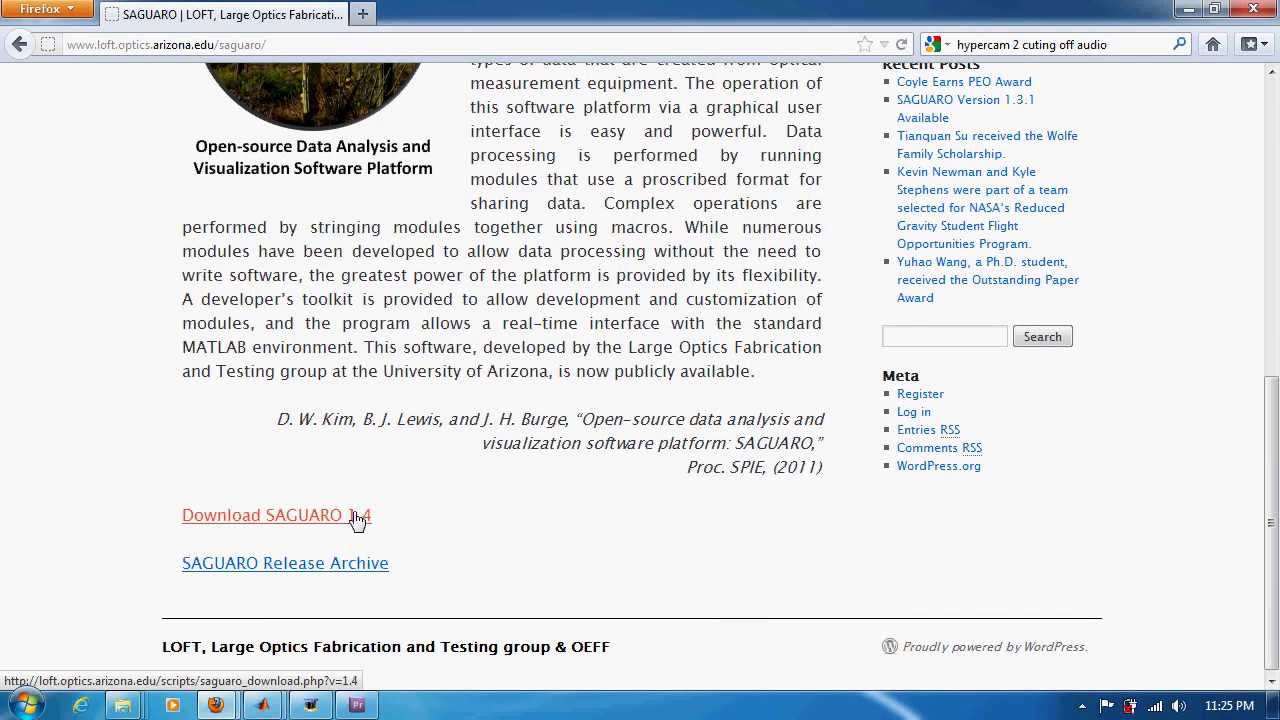
{"action": "scroll", "coordinate": [358, 518], "scroll_direction": "up", "scroll_amount": 10}
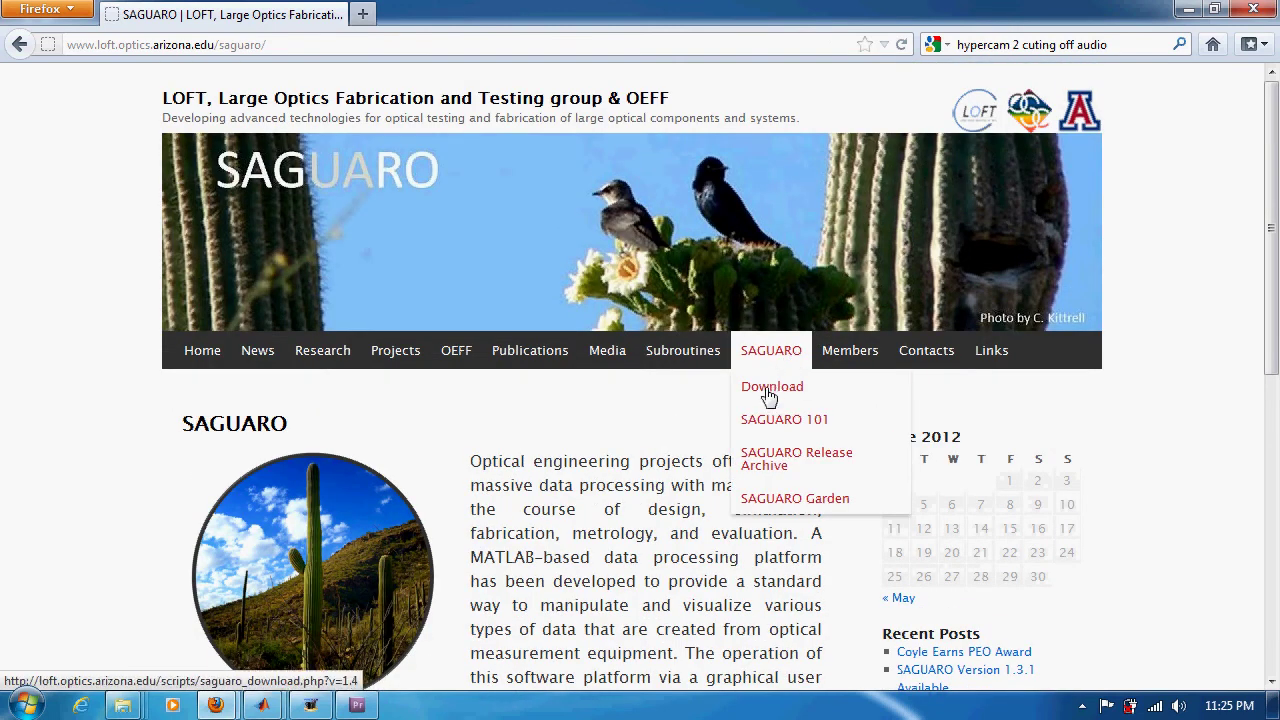
{"action": "left_click", "coordinate": [768, 398]}
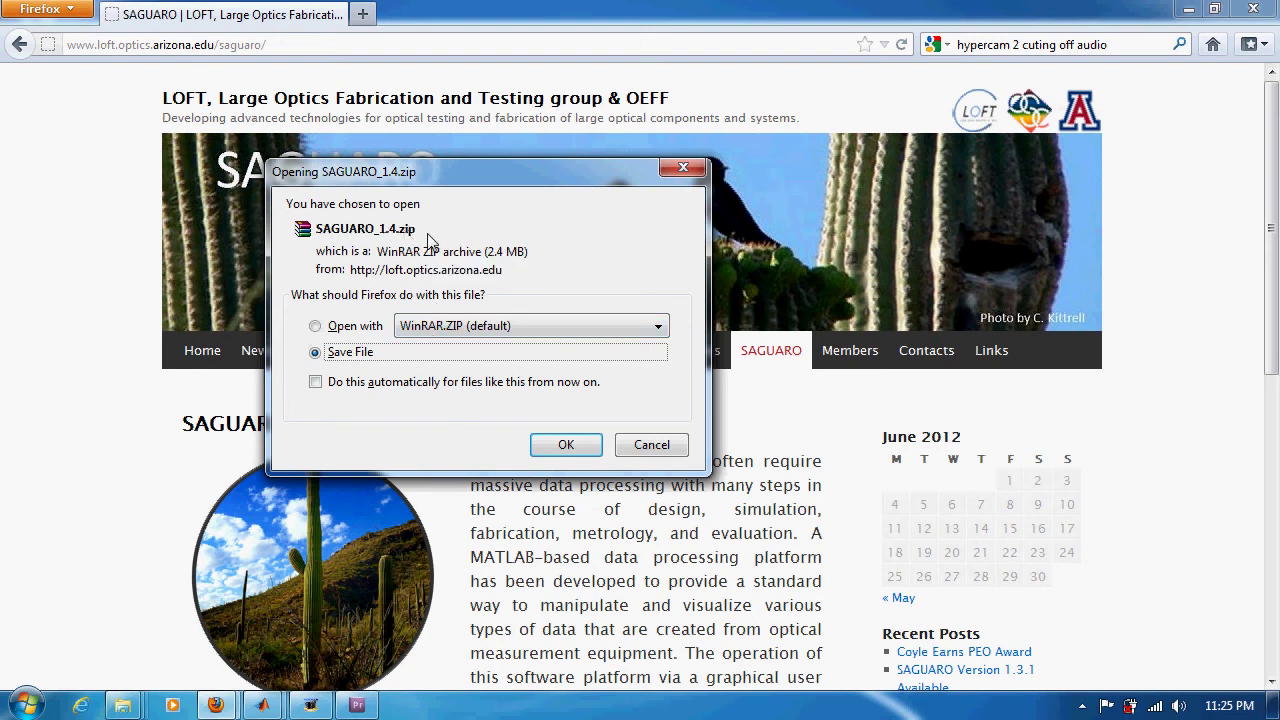
{"action": "mouse_move", "coordinate": [772, 386]}
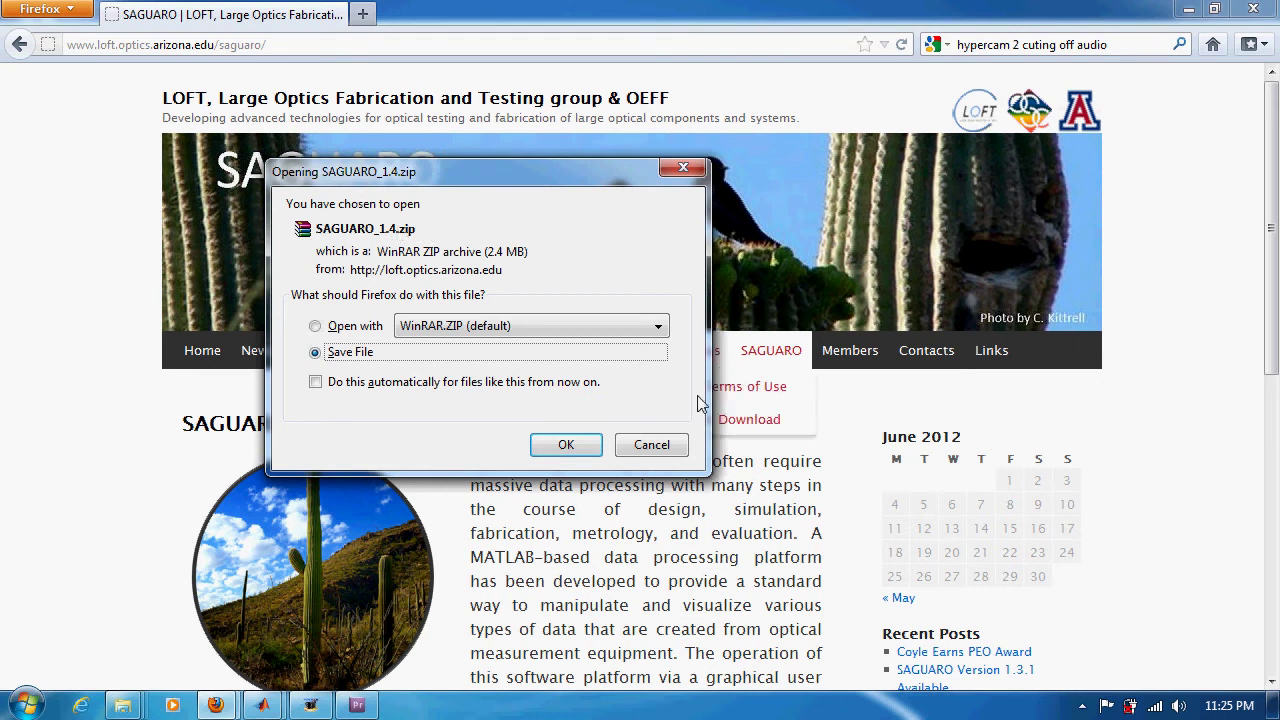
{"action": "left_click", "coordinate": [663, 445]}
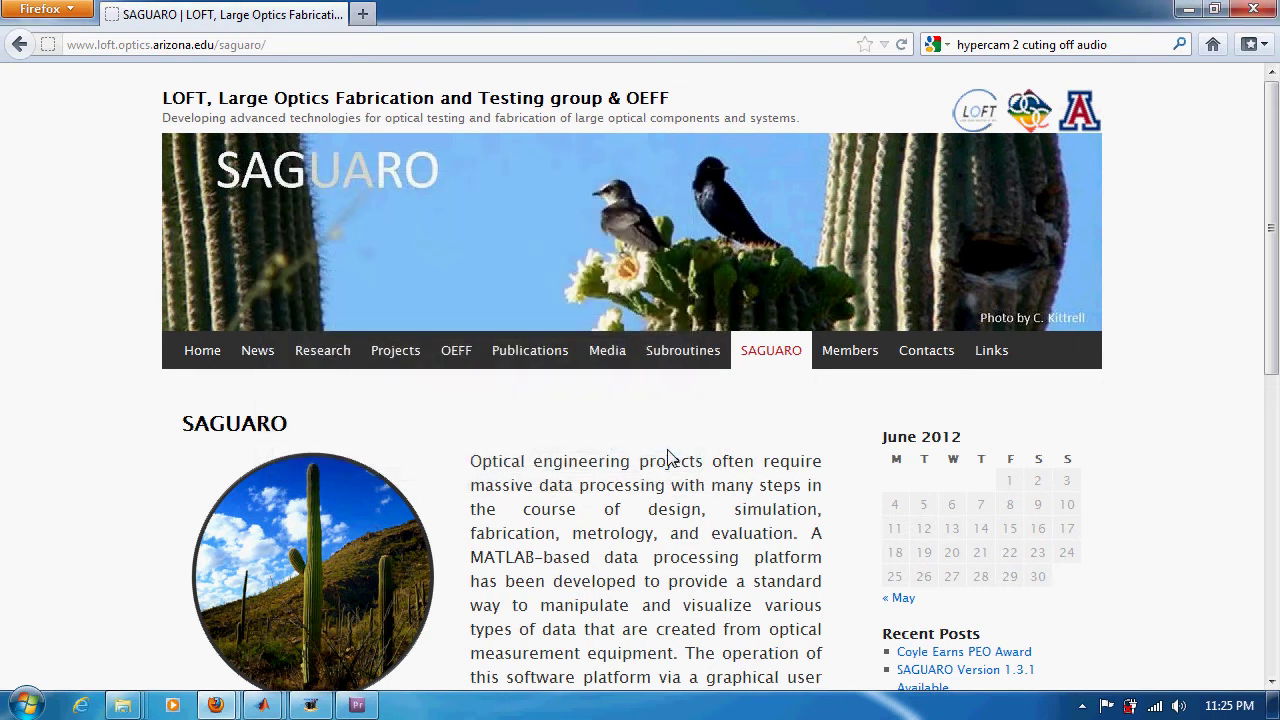
{"action": "mouse_move", "coordinate": [771, 350]}
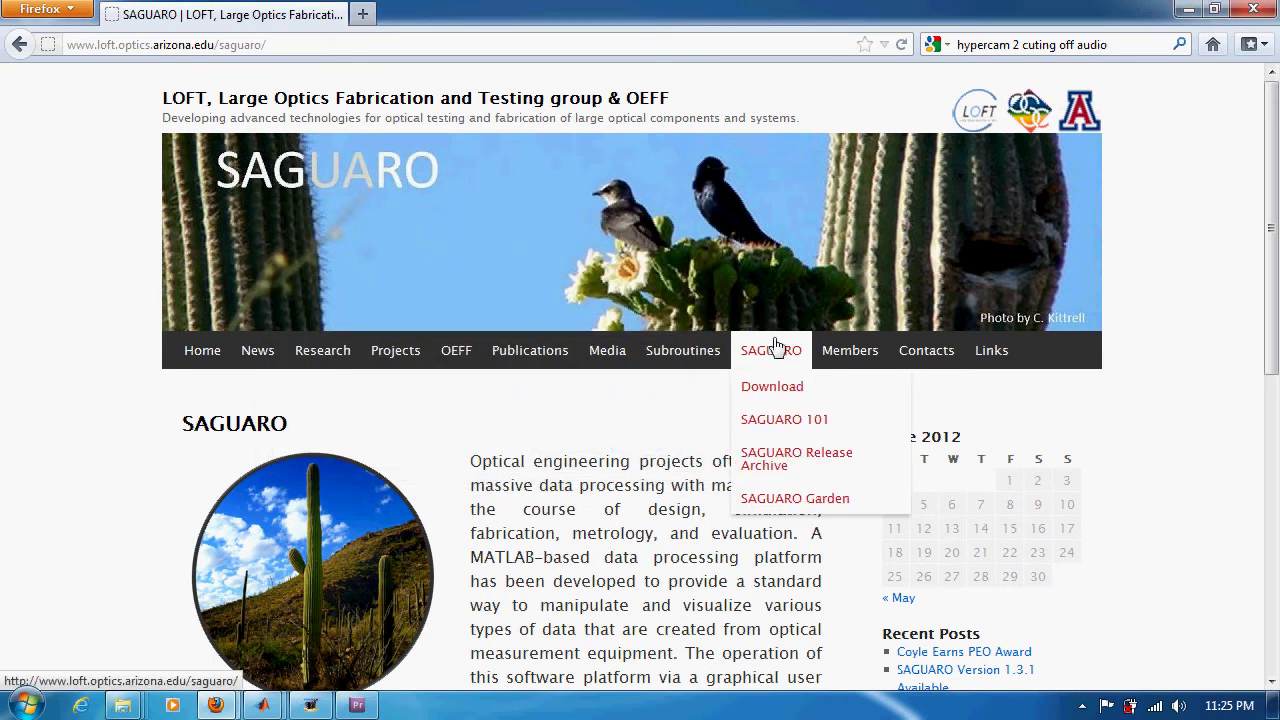
View the SAGUARO 101 page's tutorial video, then move on to SAGUARO Garden
{"action": "left_click", "coordinate": [782, 424]}
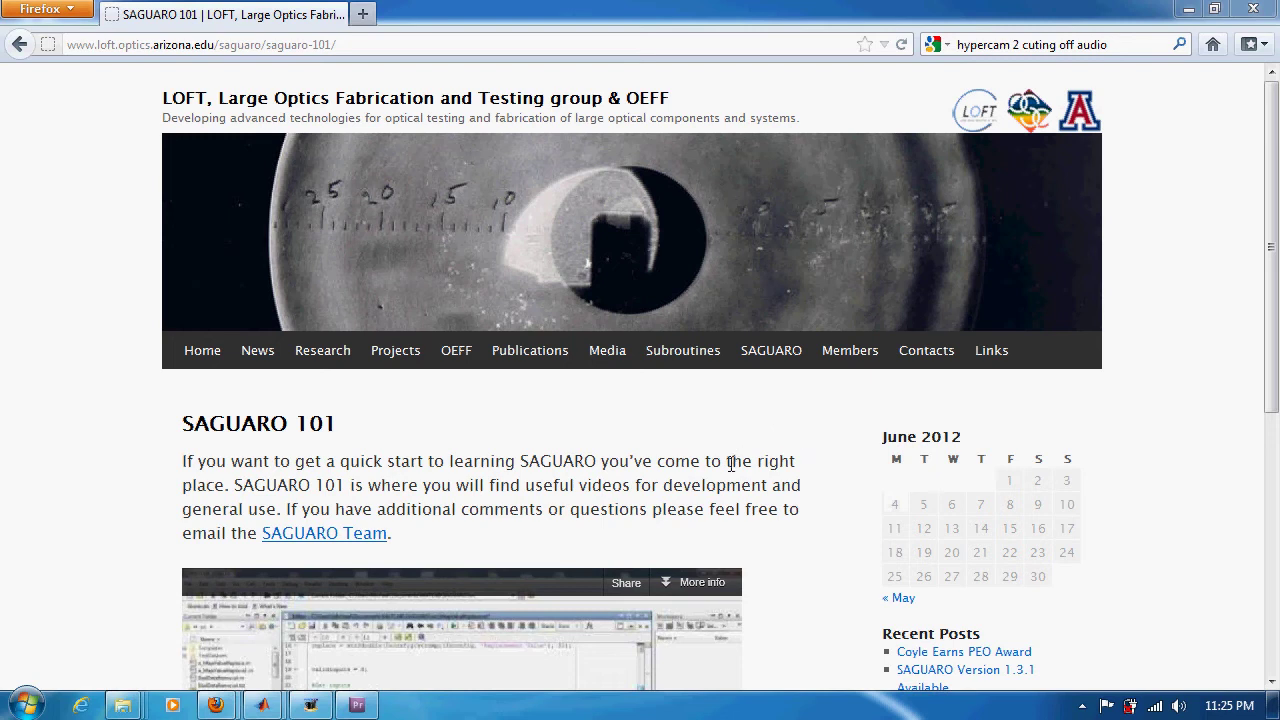
{"action": "scroll", "coordinate": [708, 505], "scroll_direction": "down", "scroll_amount": 4}
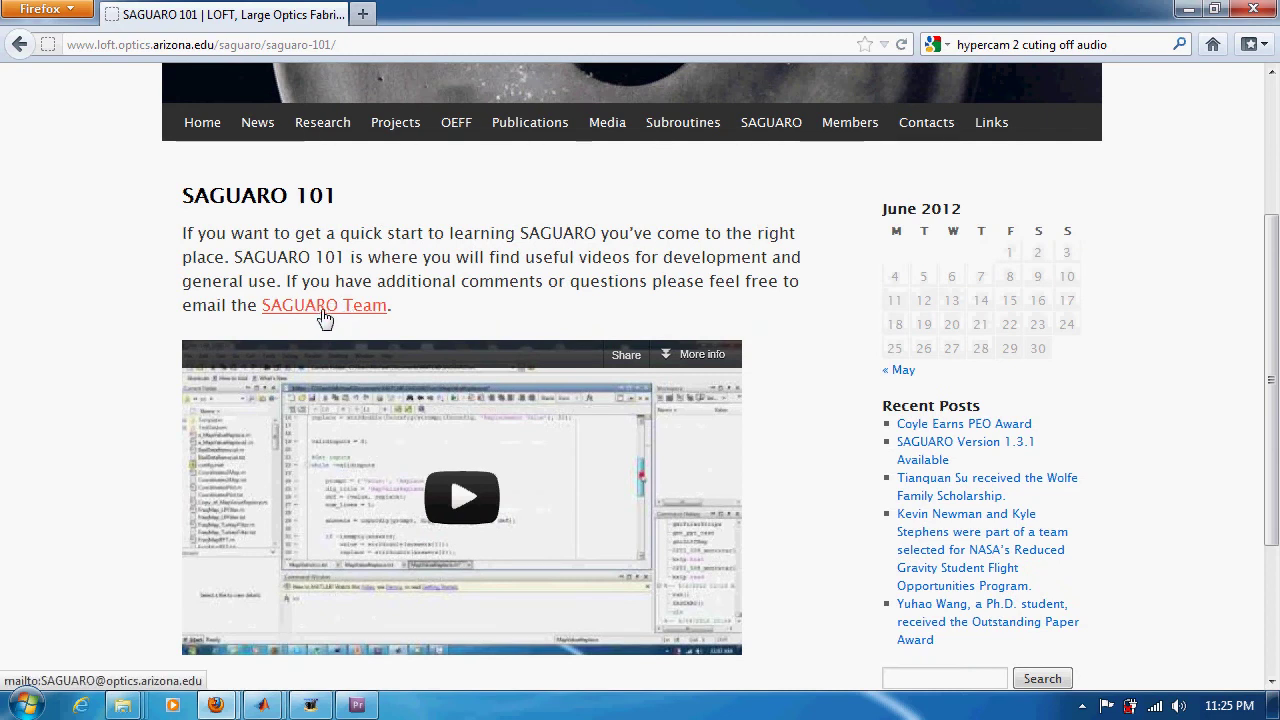
{"action": "mouse_move", "coordinate": [771, 122]}
{"action": "left_click", "coordinate": [778, 276]}
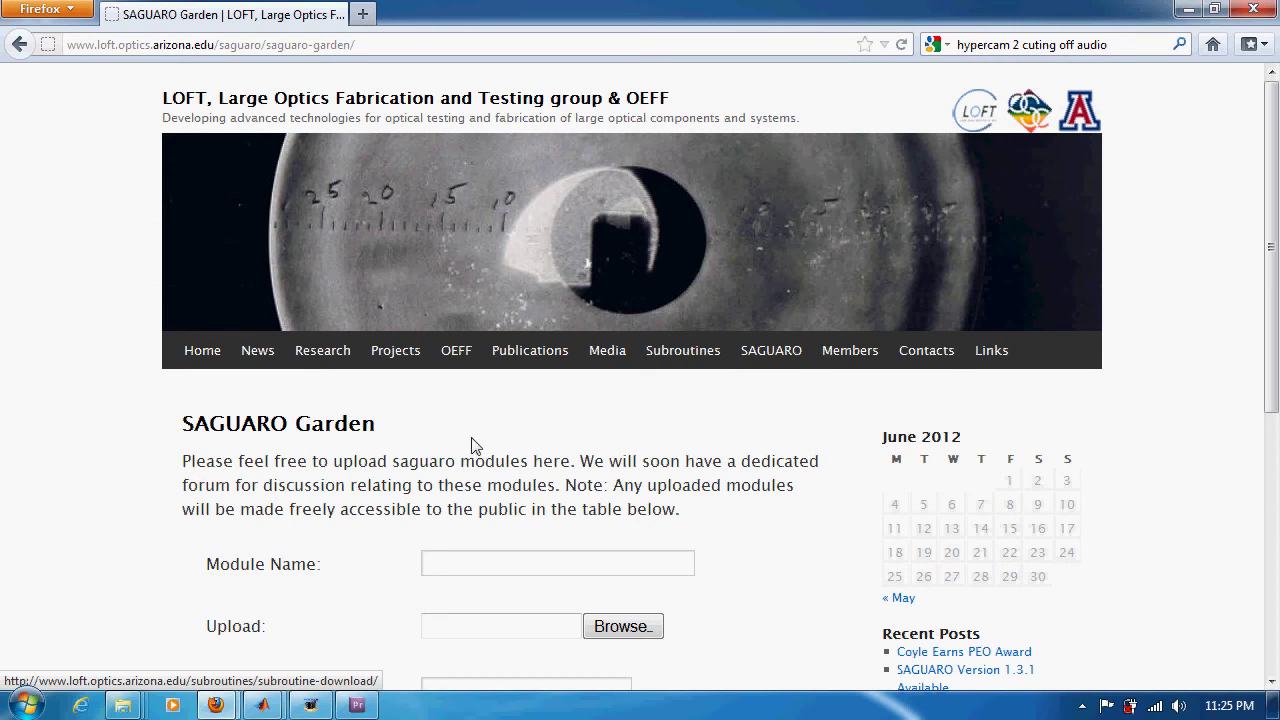
Scroll down to the shared-modules table listing Map Rotate, then back up to the upload form
{"action": "scroll", "coordinate": [298, 460], "scroll_direction": "down", "scroll_amount": 4}
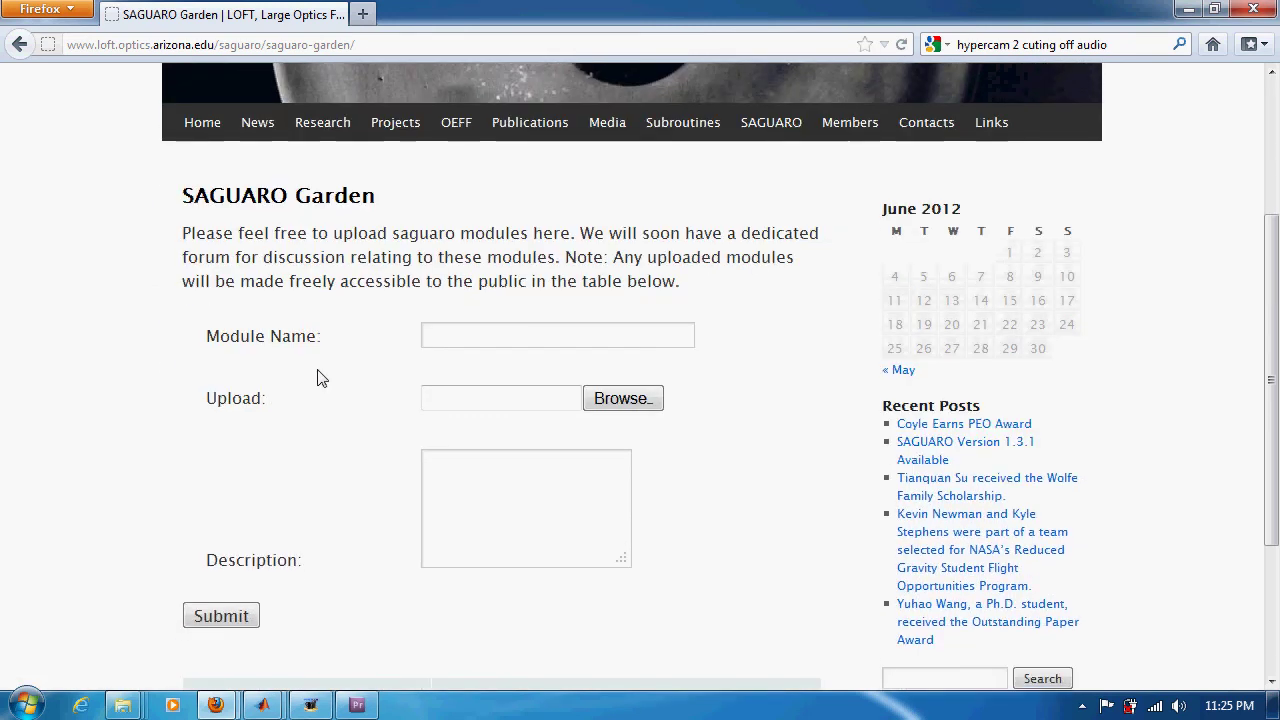
{"action": "scroll", "coordinate": [378, 395], "scroll_direction": "down", "scroll_amount": 4}
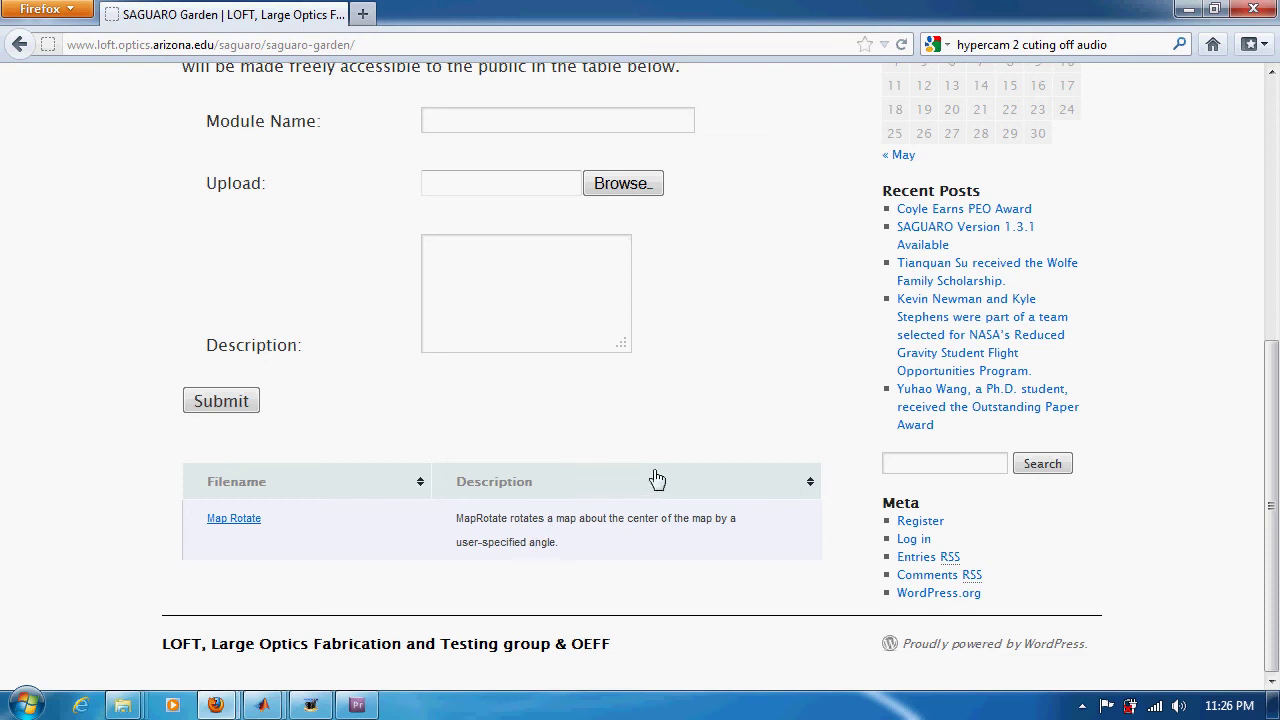
{"action": "scroll", "coordinate": [657, 460], "scroll_direction": "up", "scroll_amount": 2}
{"action": "scroll", "coordinate": [699, 462], "scroll_direction": "up", "scroll_amount": 2}
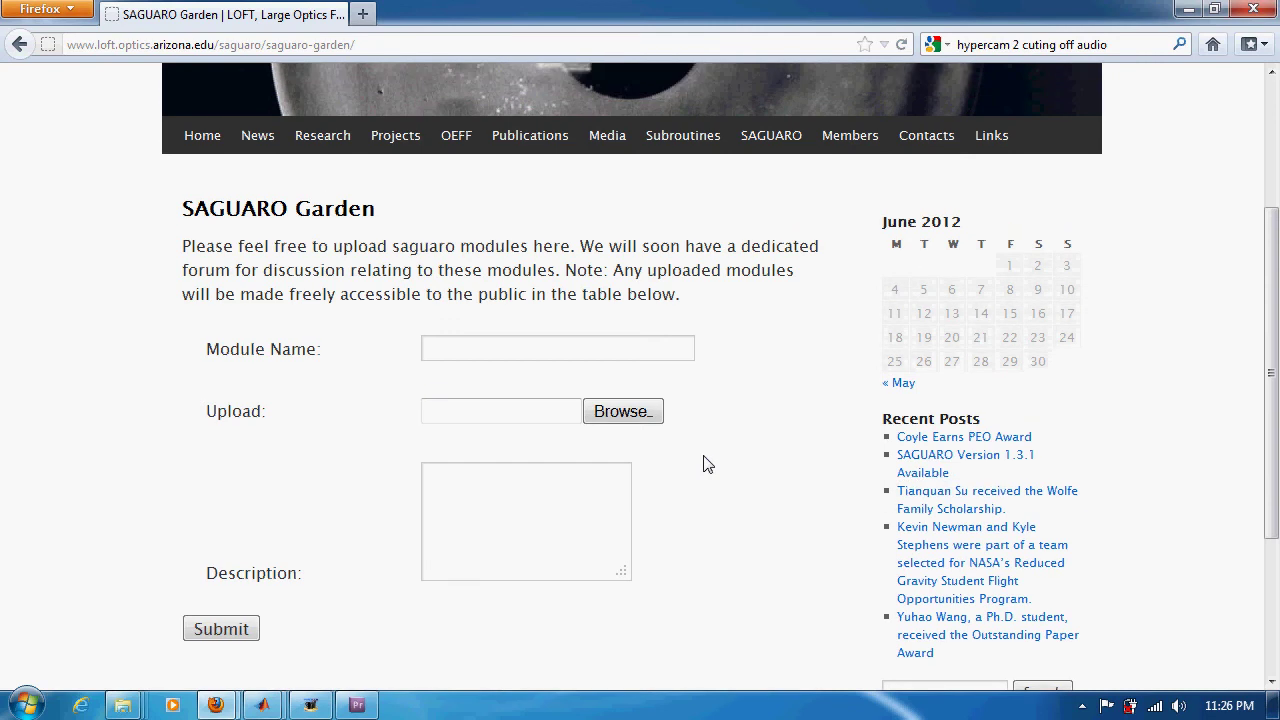